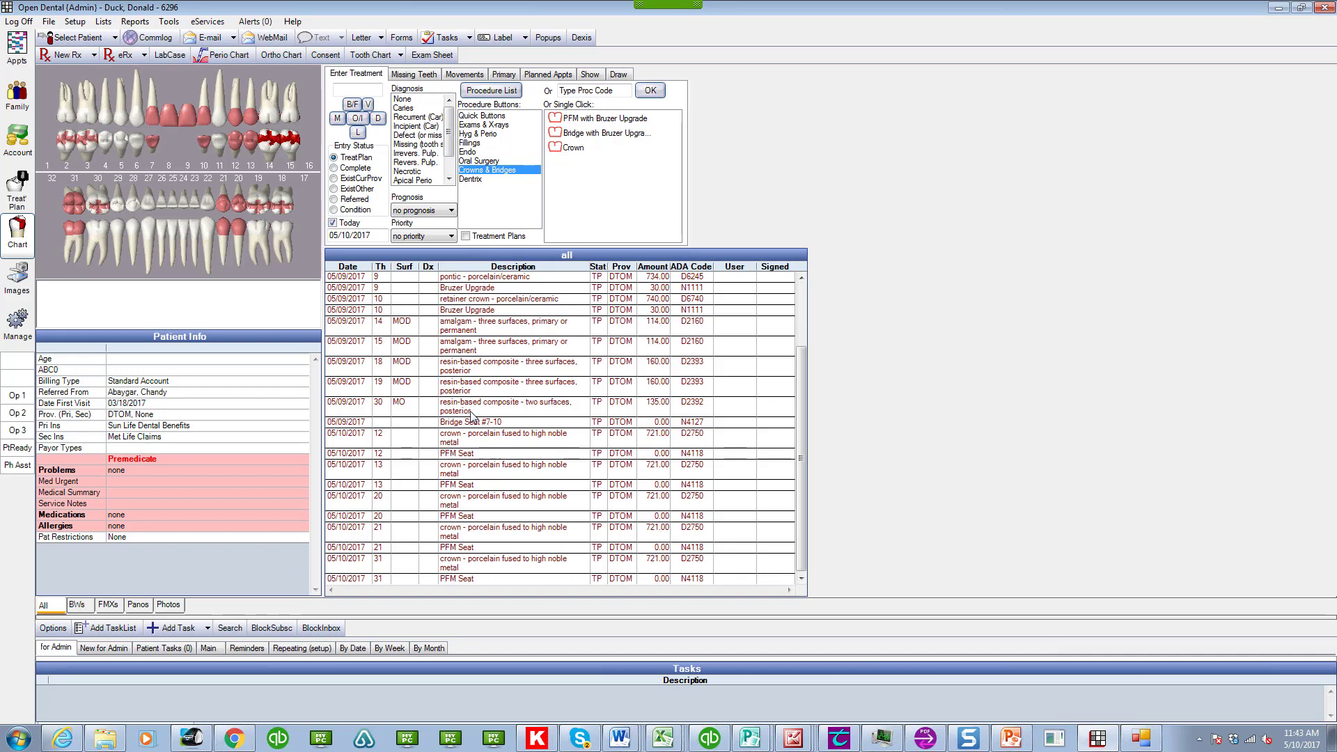
Open the patient's treatment plan, switch to TDC Payment Options and preview the payment options sheet
click(18, 199)
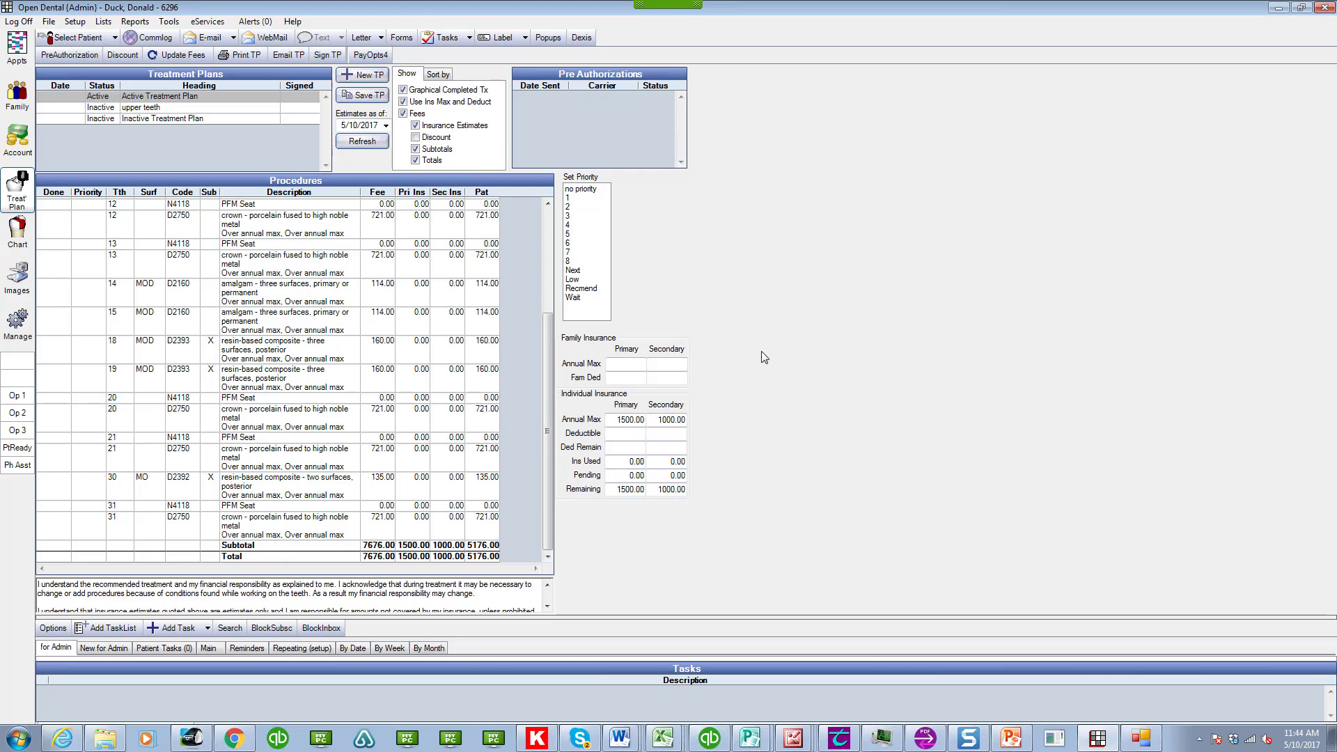
click(1141, 737)
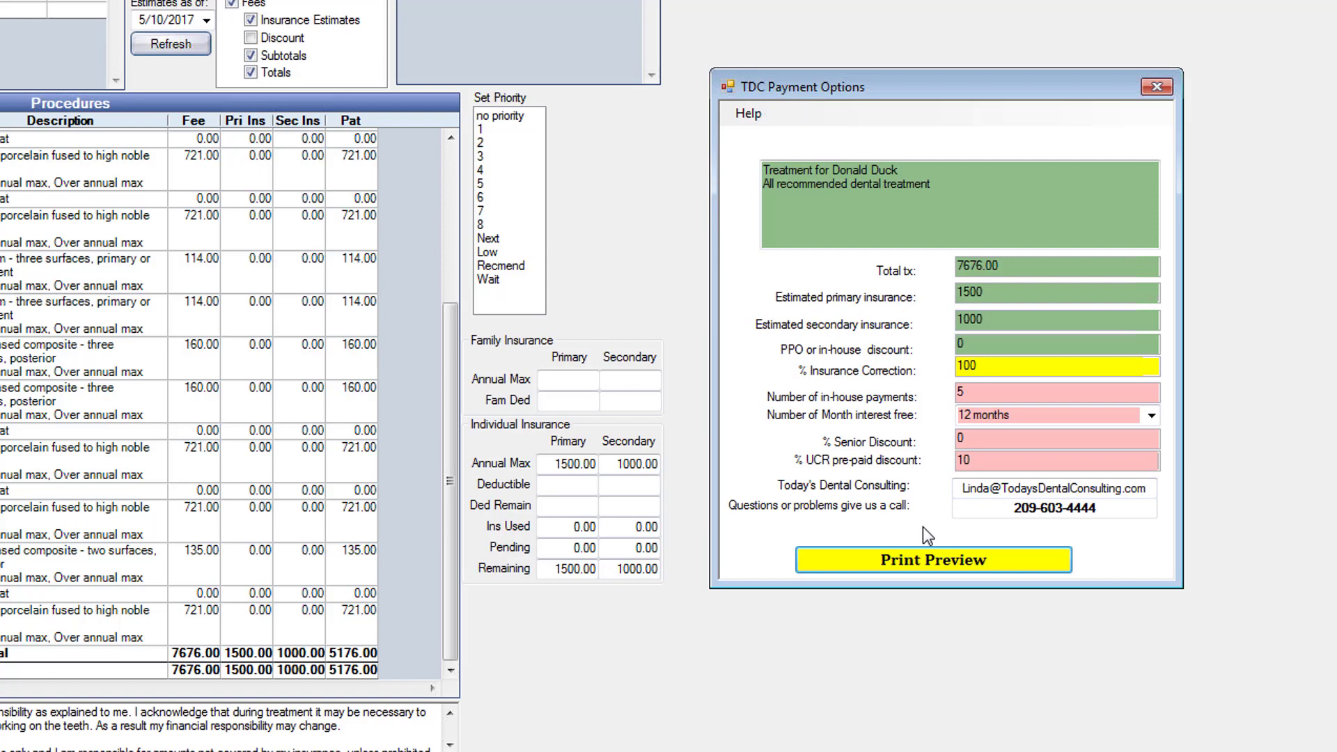
click(927, 566)
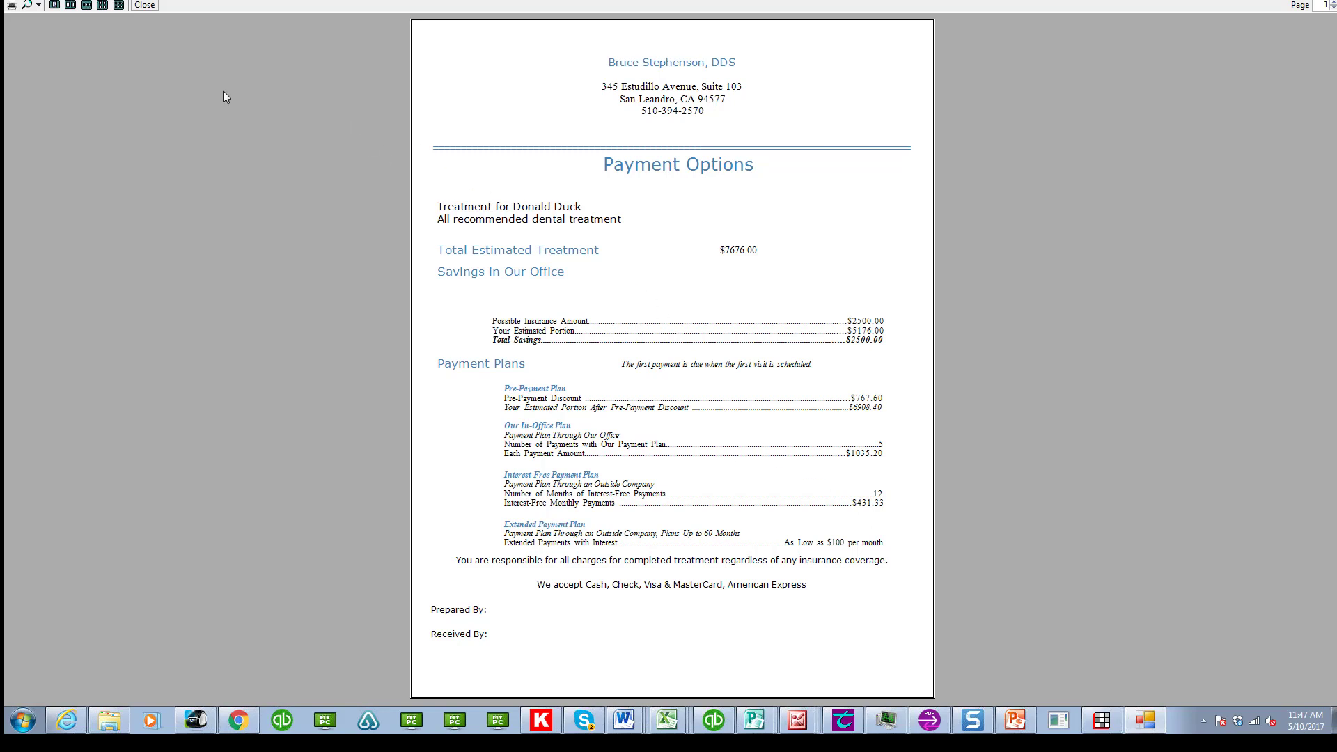
click(147, 7)
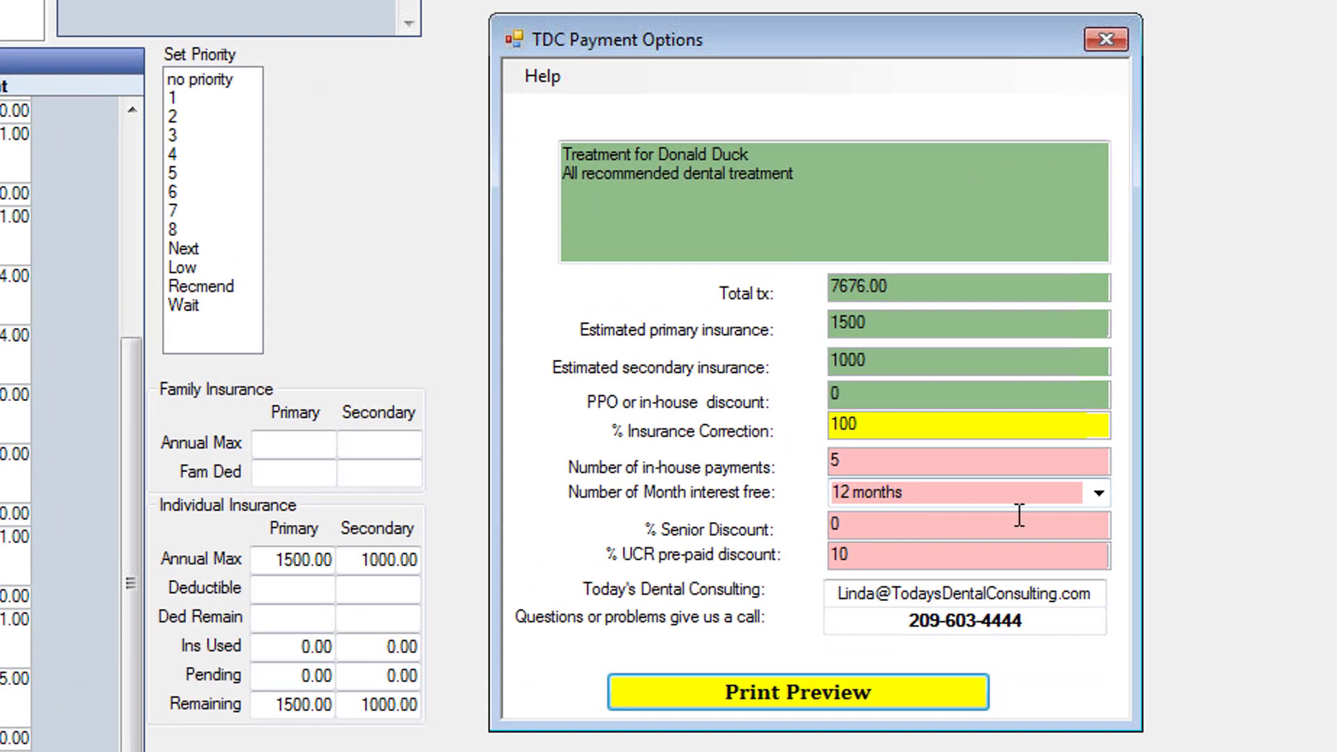
Set the number of interest-free months to 0 months and preview the payment options sheet
click(1099, 492)
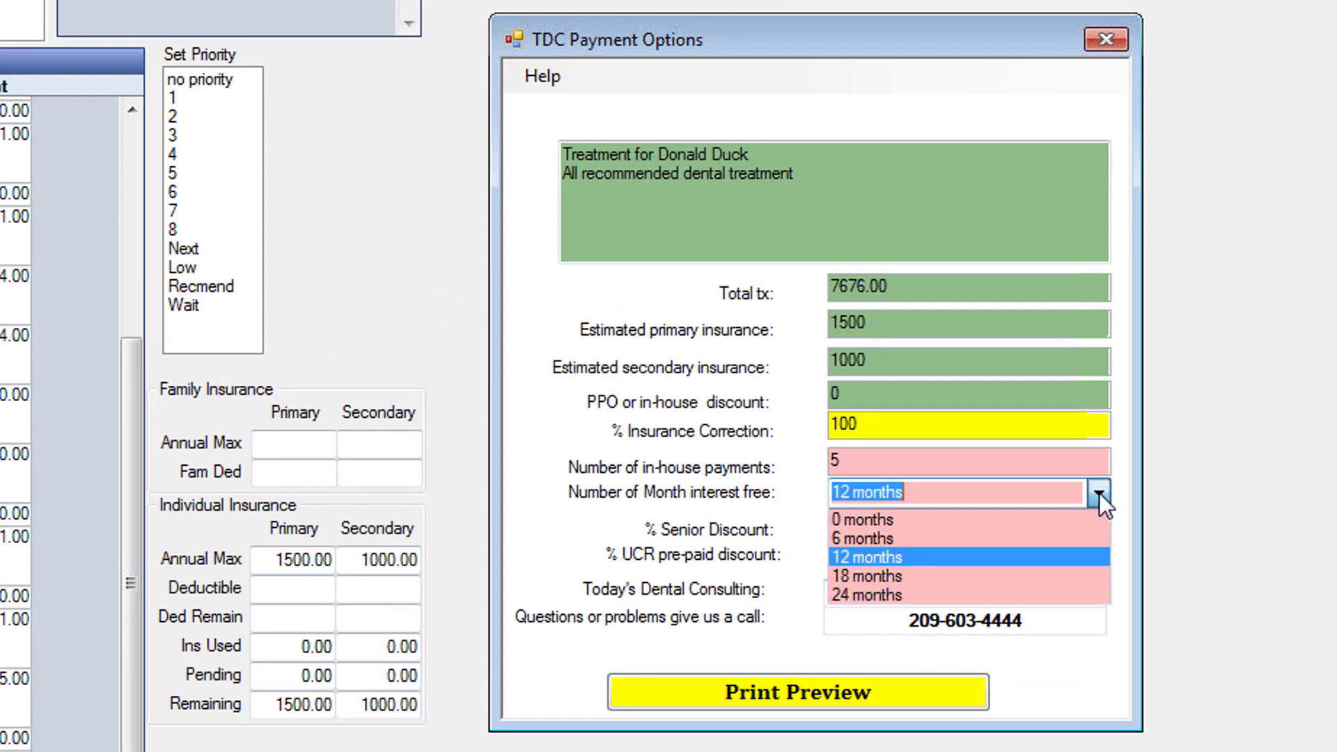
click(927, 518)
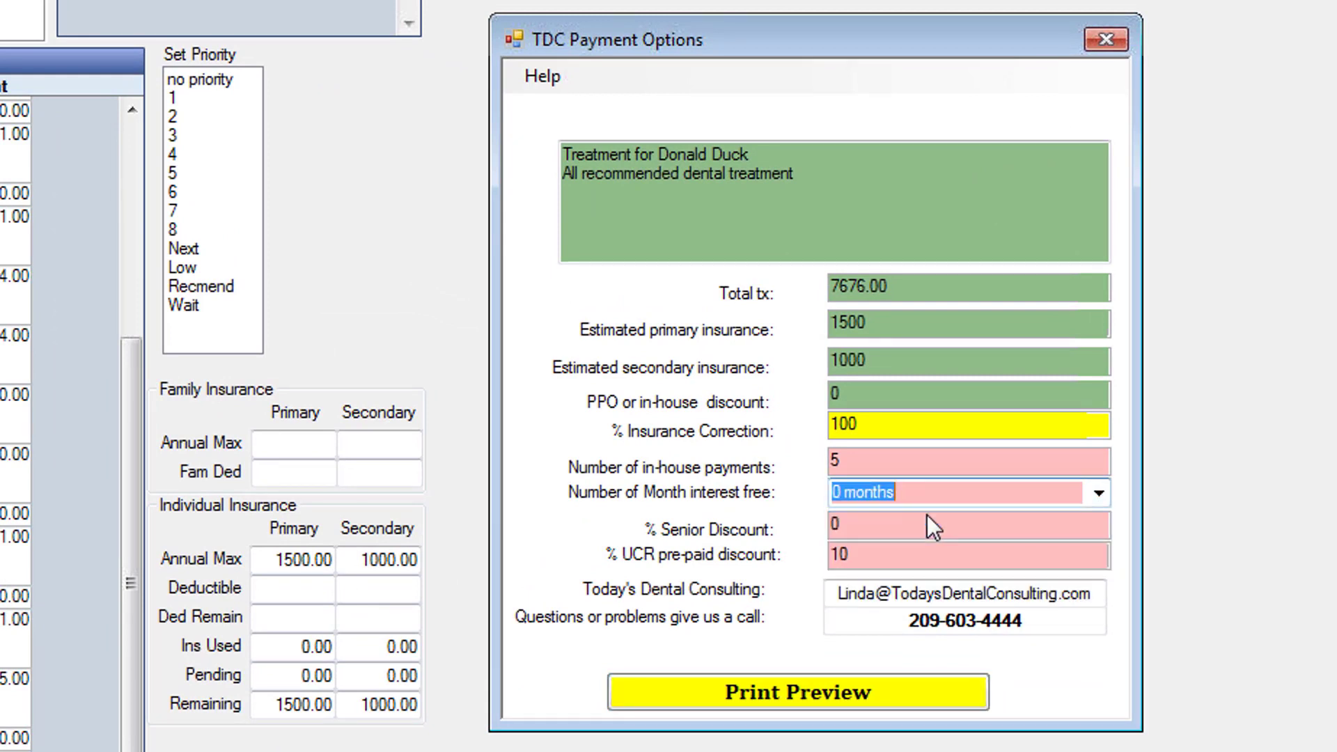
click(870, 688)
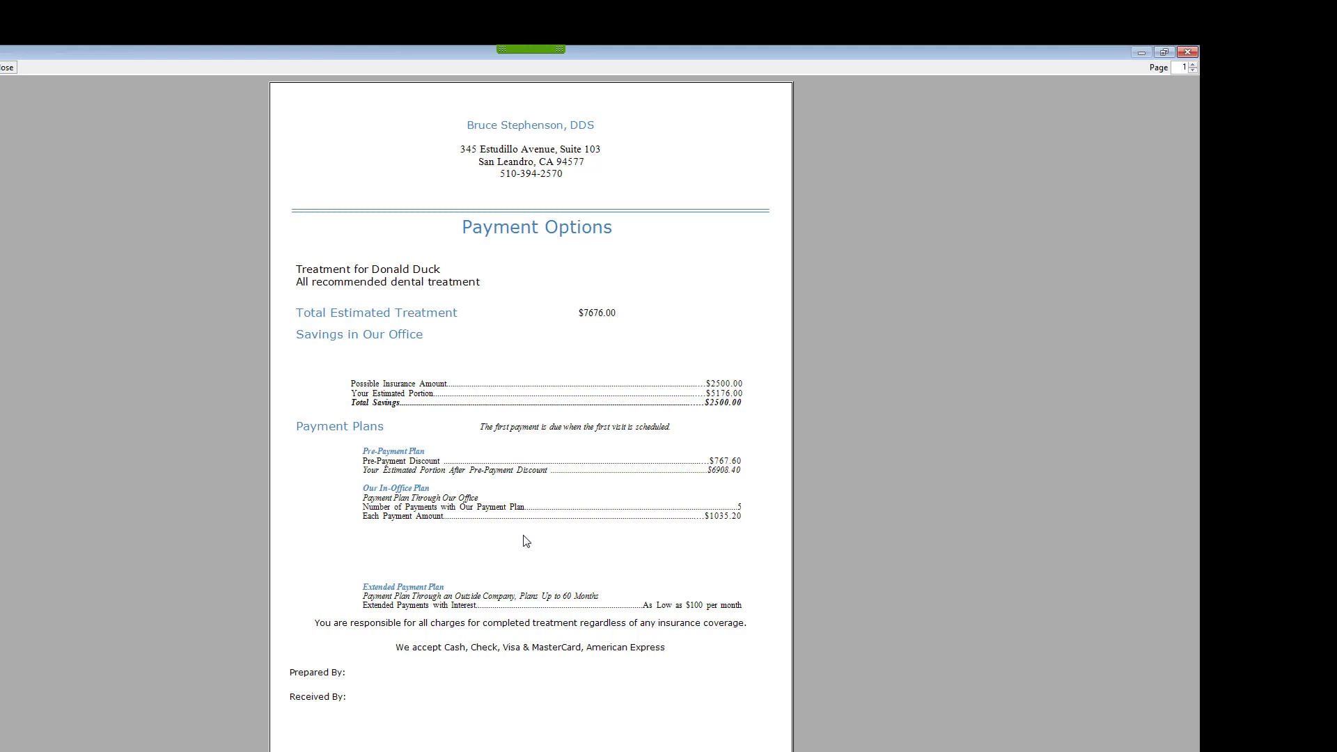
click(8, 67)
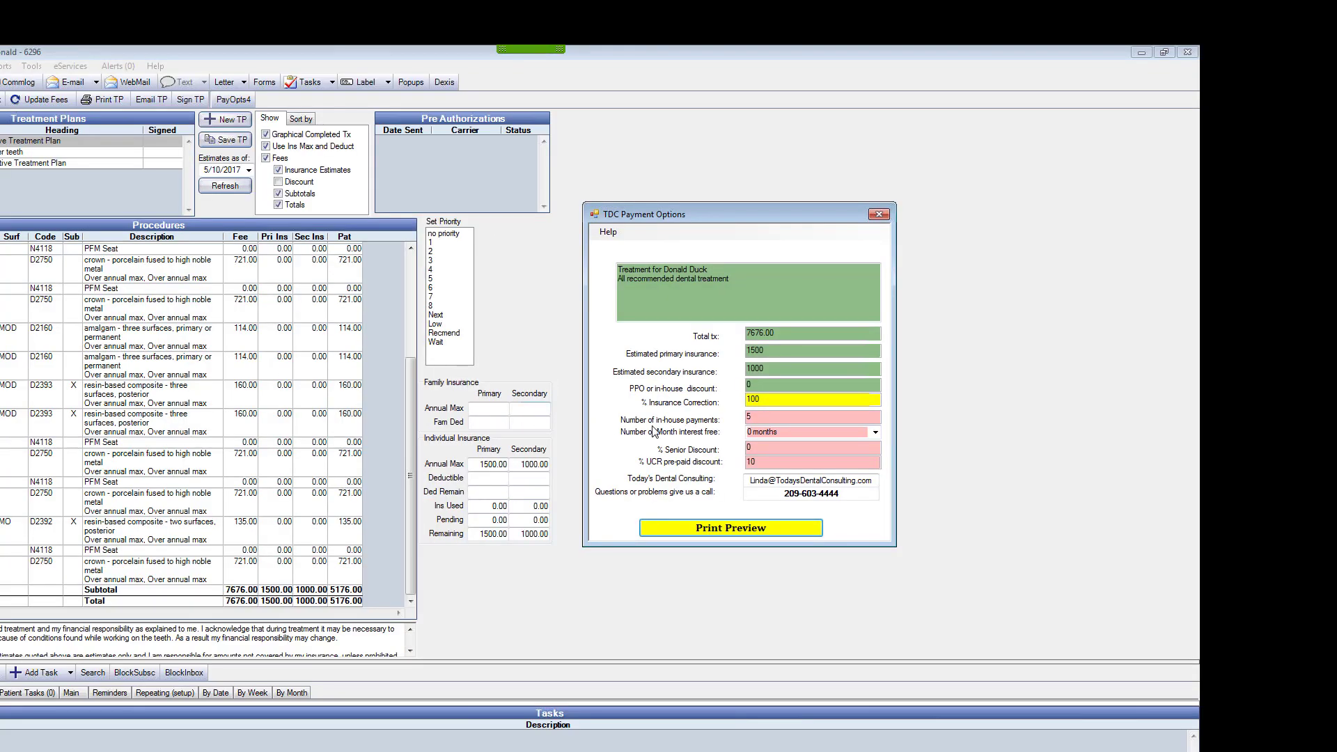
Set the number of in-house payments to 9 and preview the payment options sheet
drag(762, 416, 740, 417)
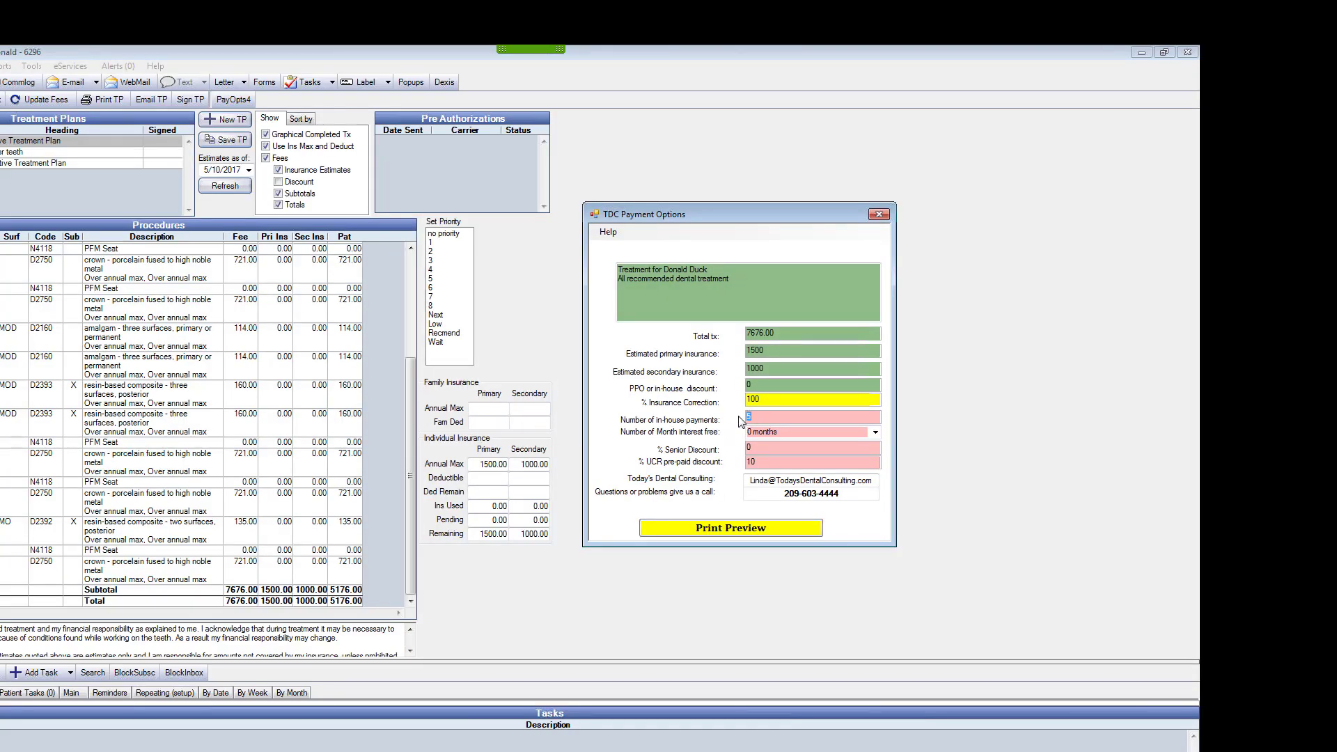
text(9)
click(727, 528)
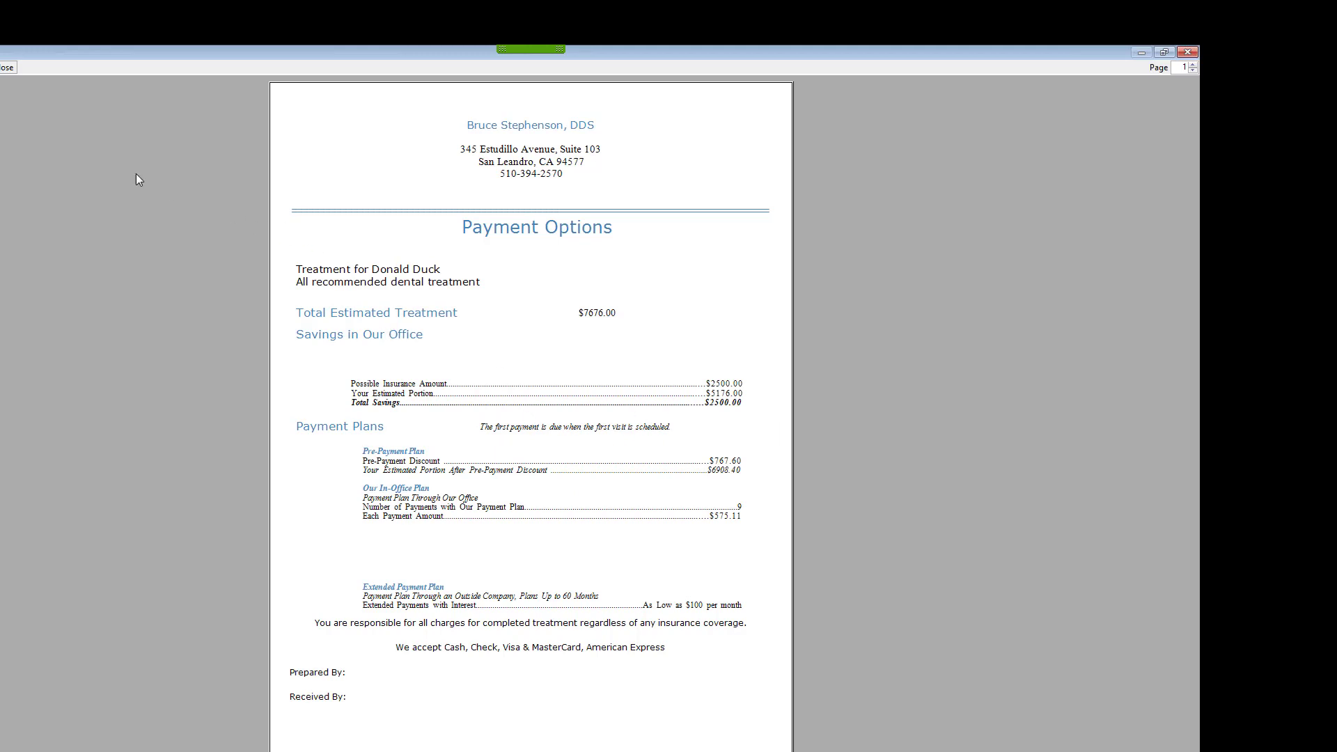
click(7, 67)
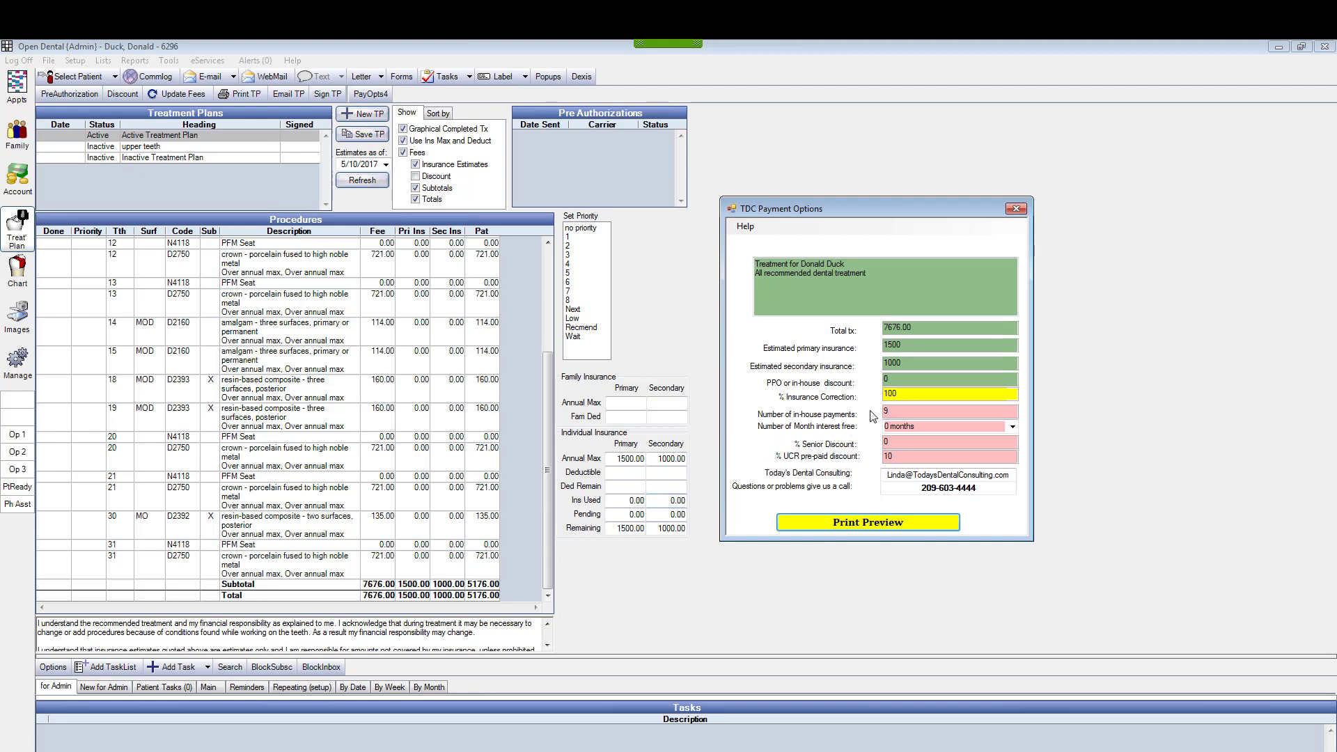
Set the insurance correction to 90 percent and preview the payment options sheet
drag(902, 396, 878, 393)
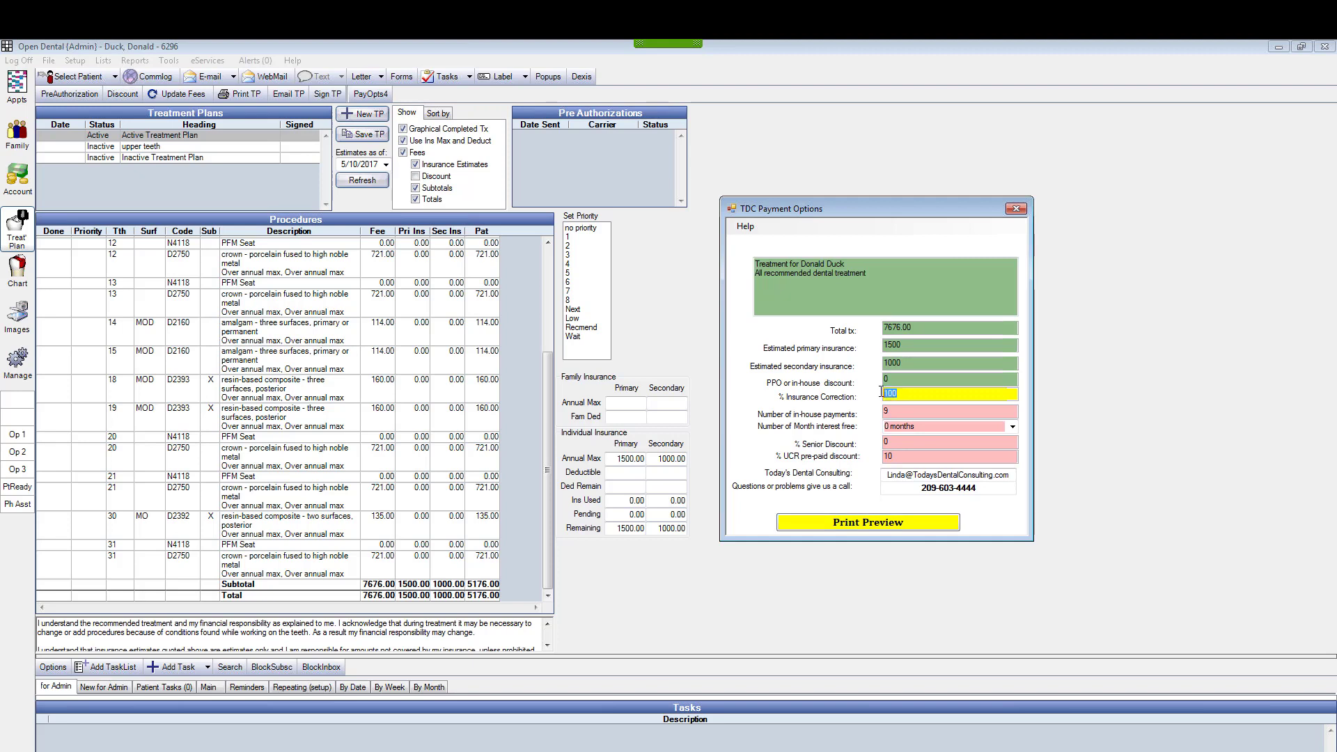
text(90)
click(843, 524)
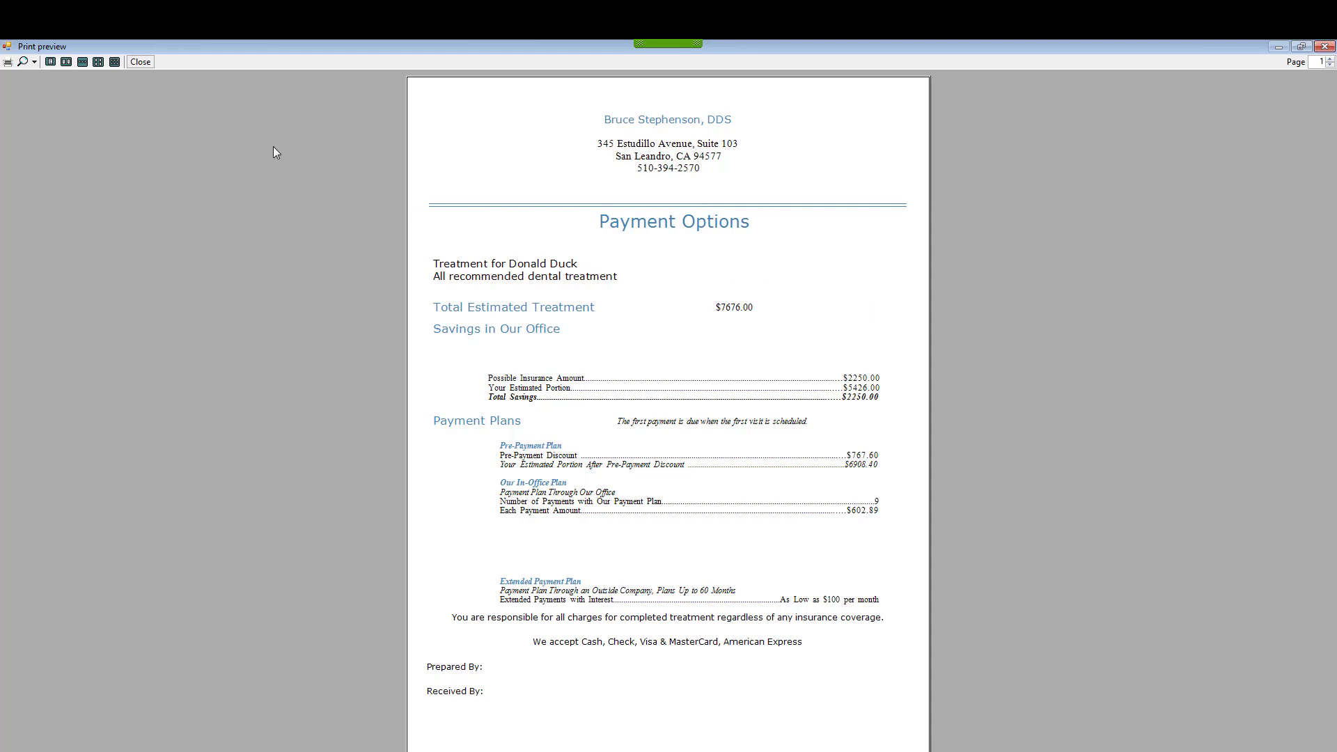
click(141, 62)
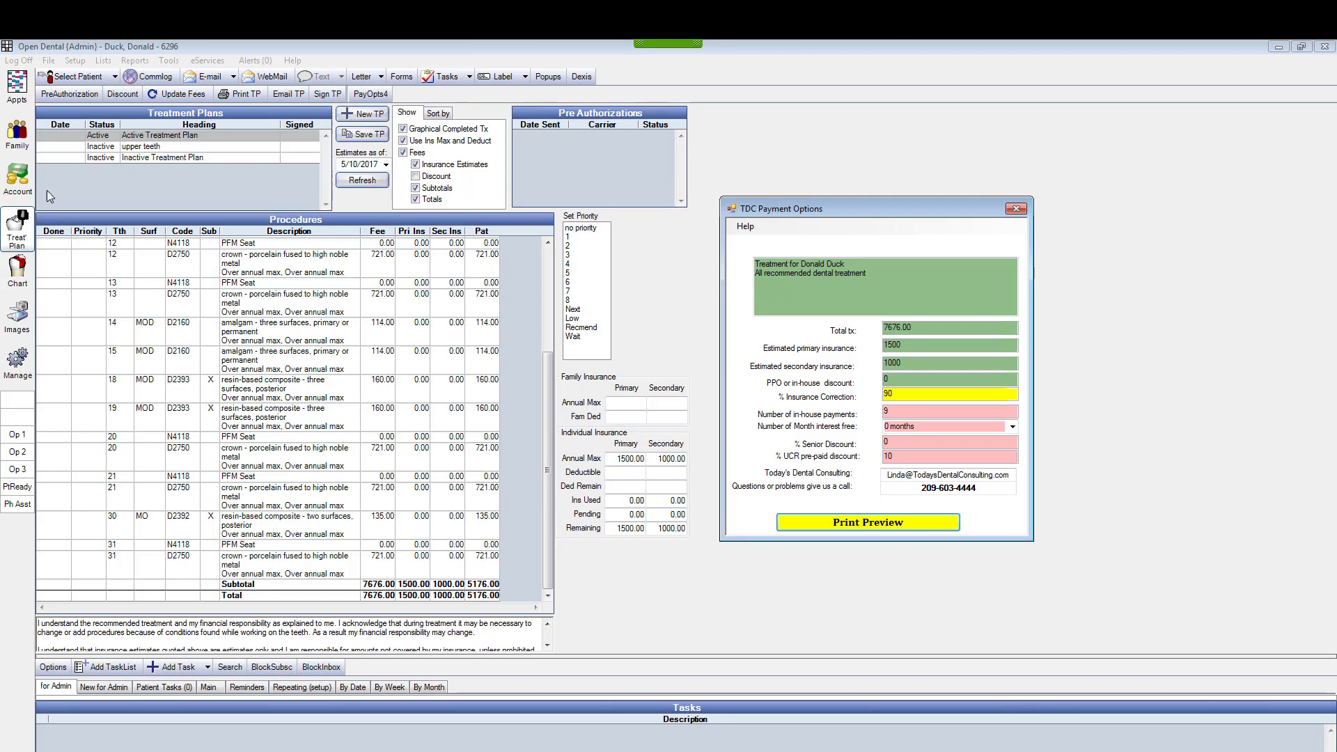
Change the plan type of the patient's primary insurance, Sun Life Dental Benefits, to PPO Percentage in the family record
click(26, 144)
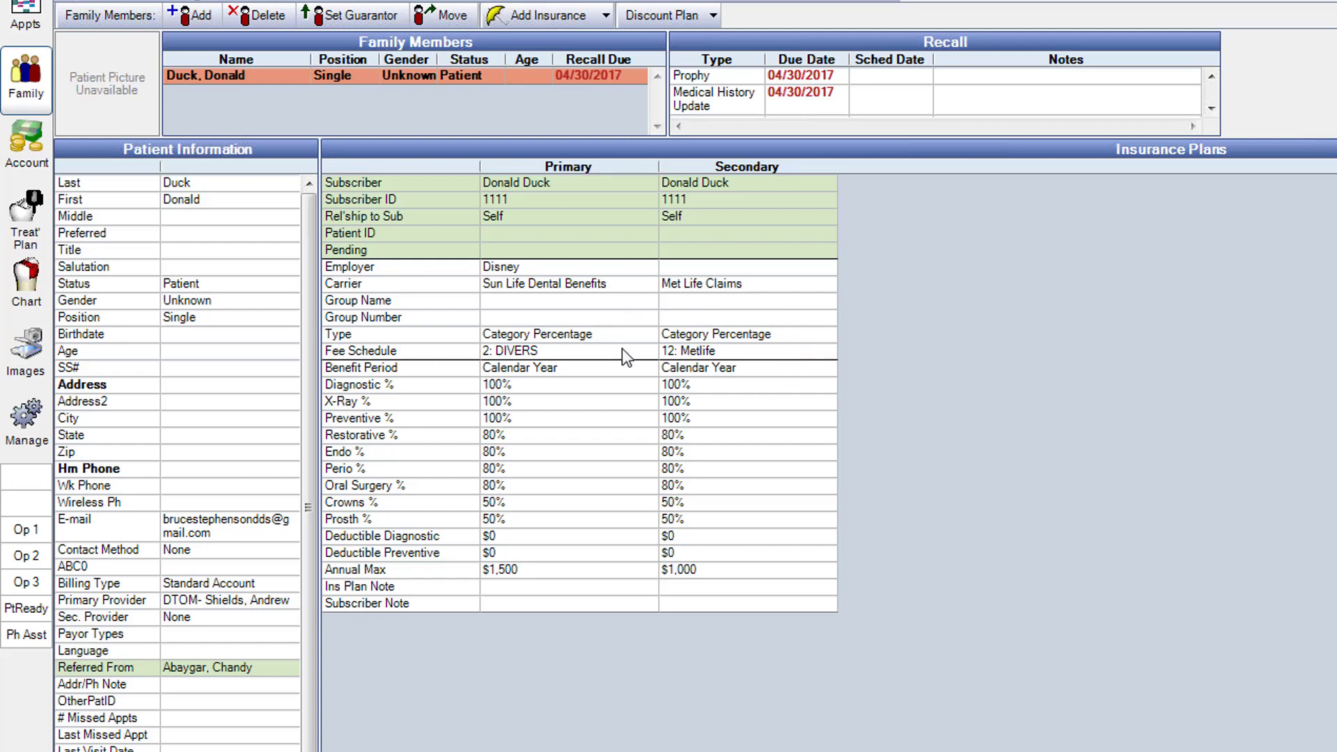
double_click(596, 415)
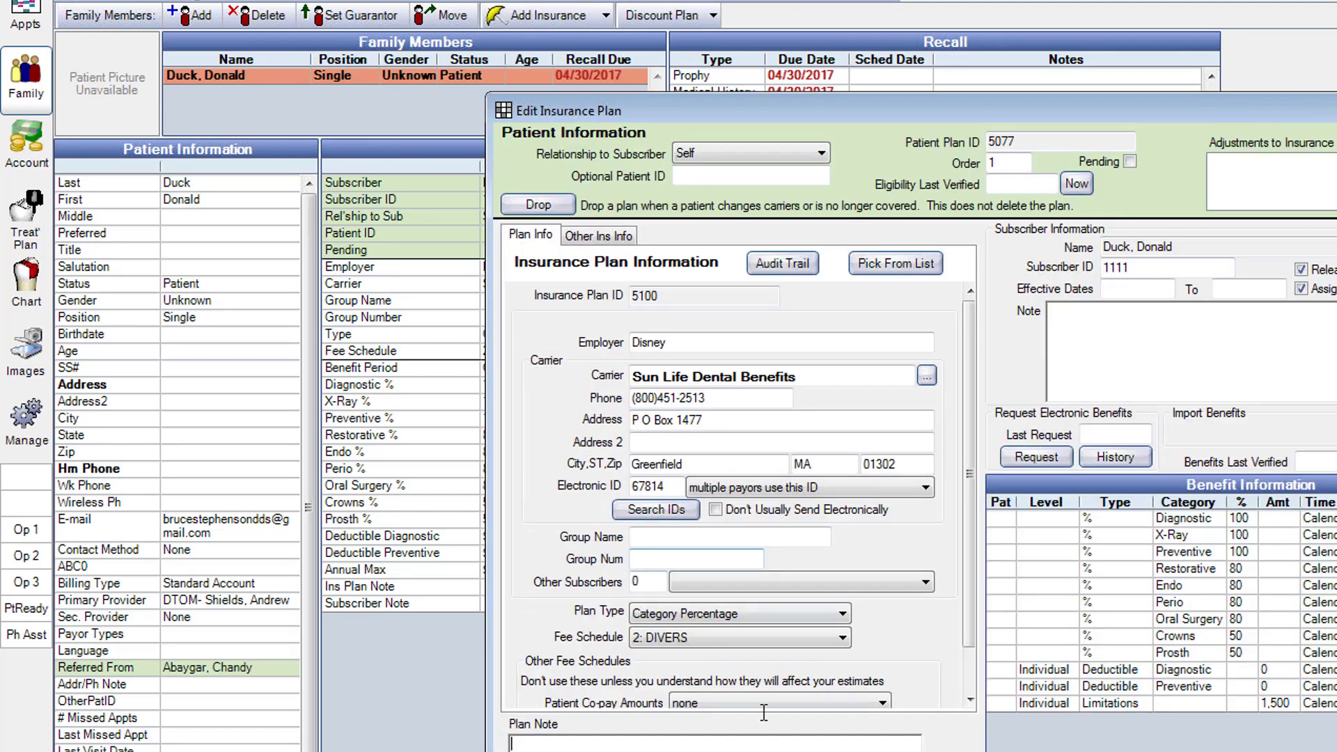
click(842, 614)
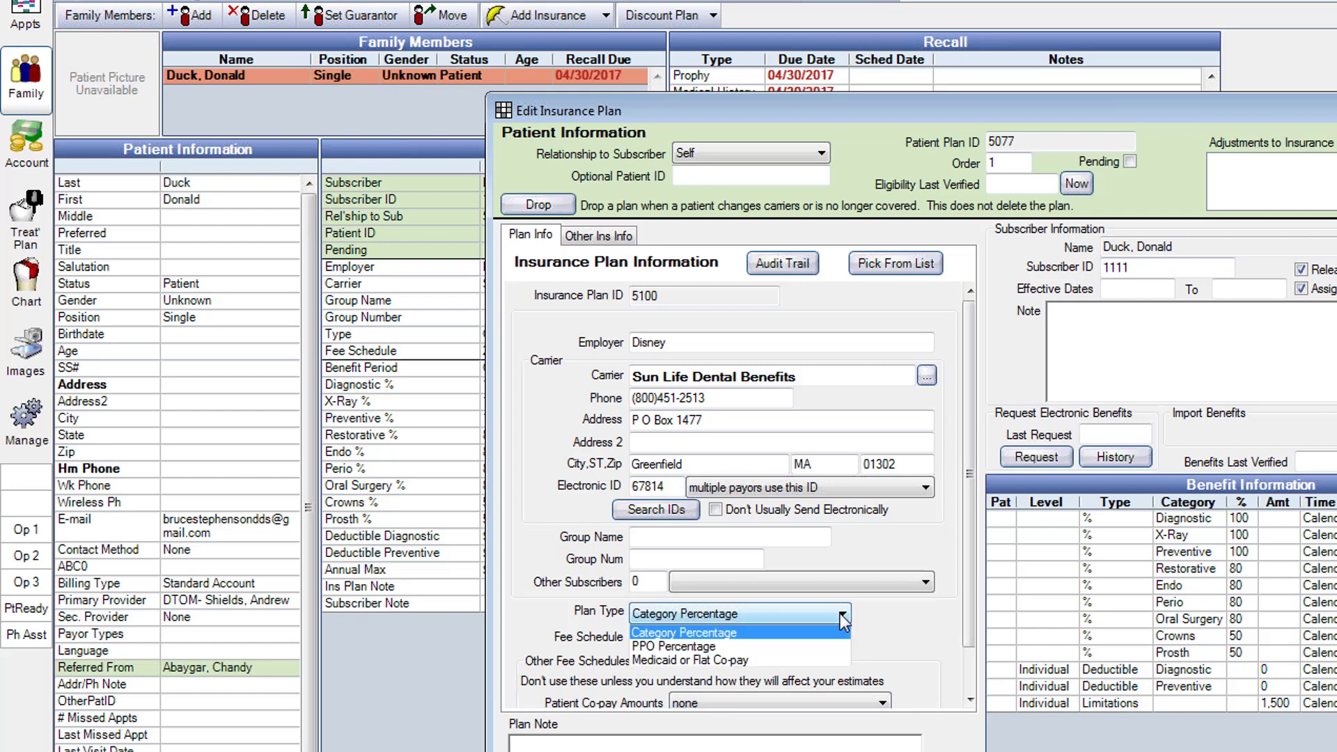
click(731, 647)
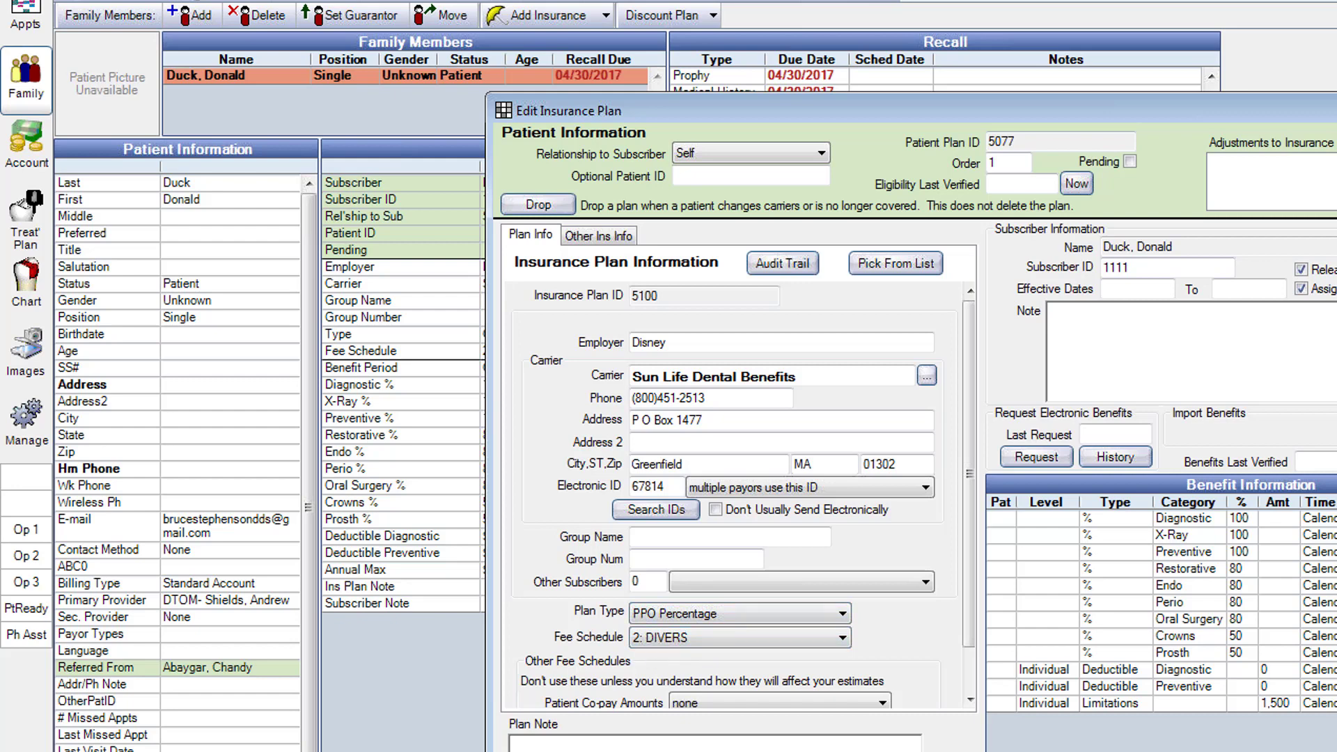
key(Return)
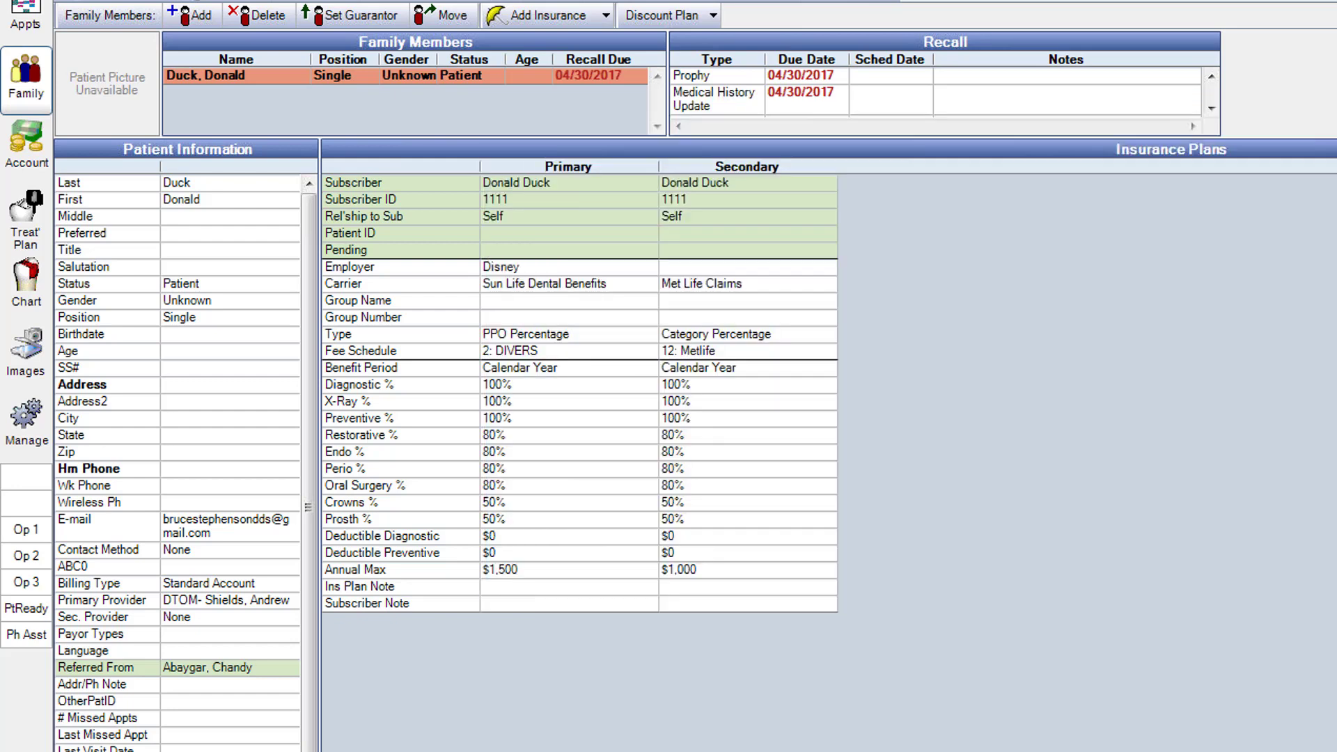
Change the plan type of the secondary insurance, Met Life Claims, to PPO Percentage
double_click(787, 467)
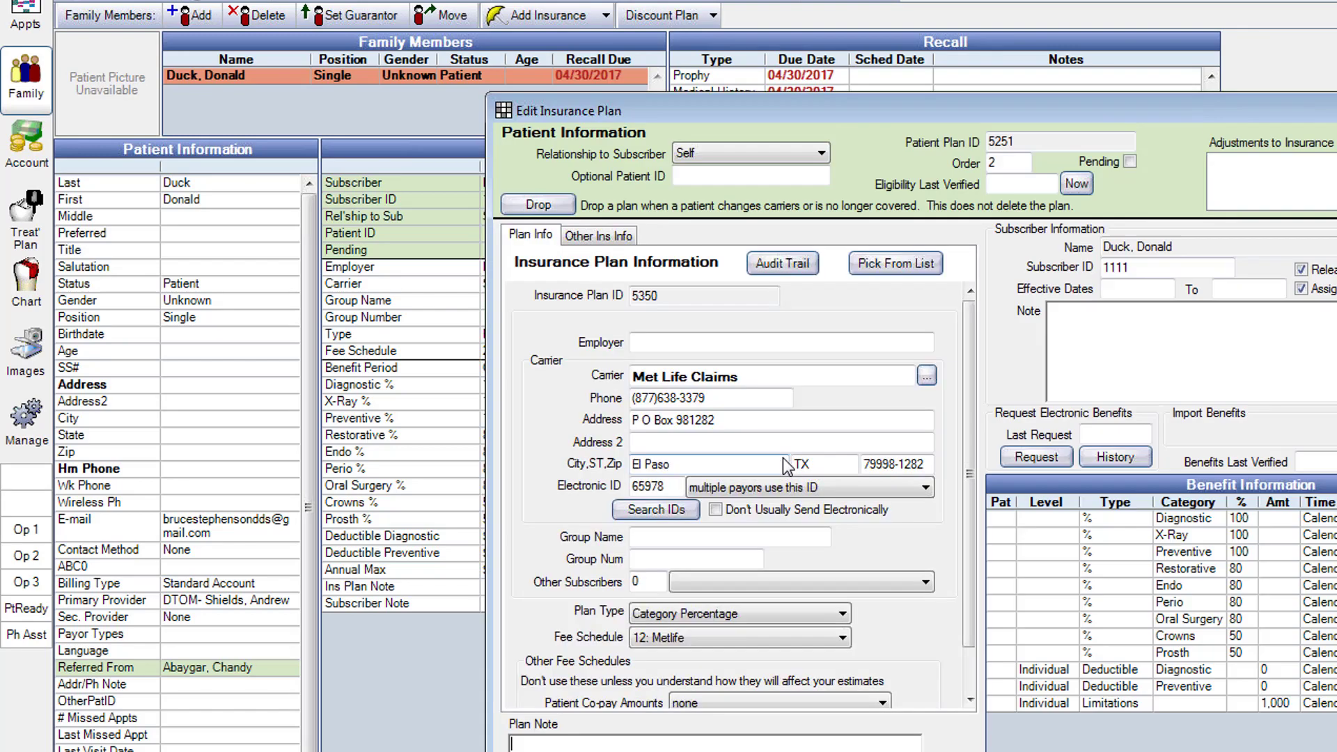
click(840, 615)
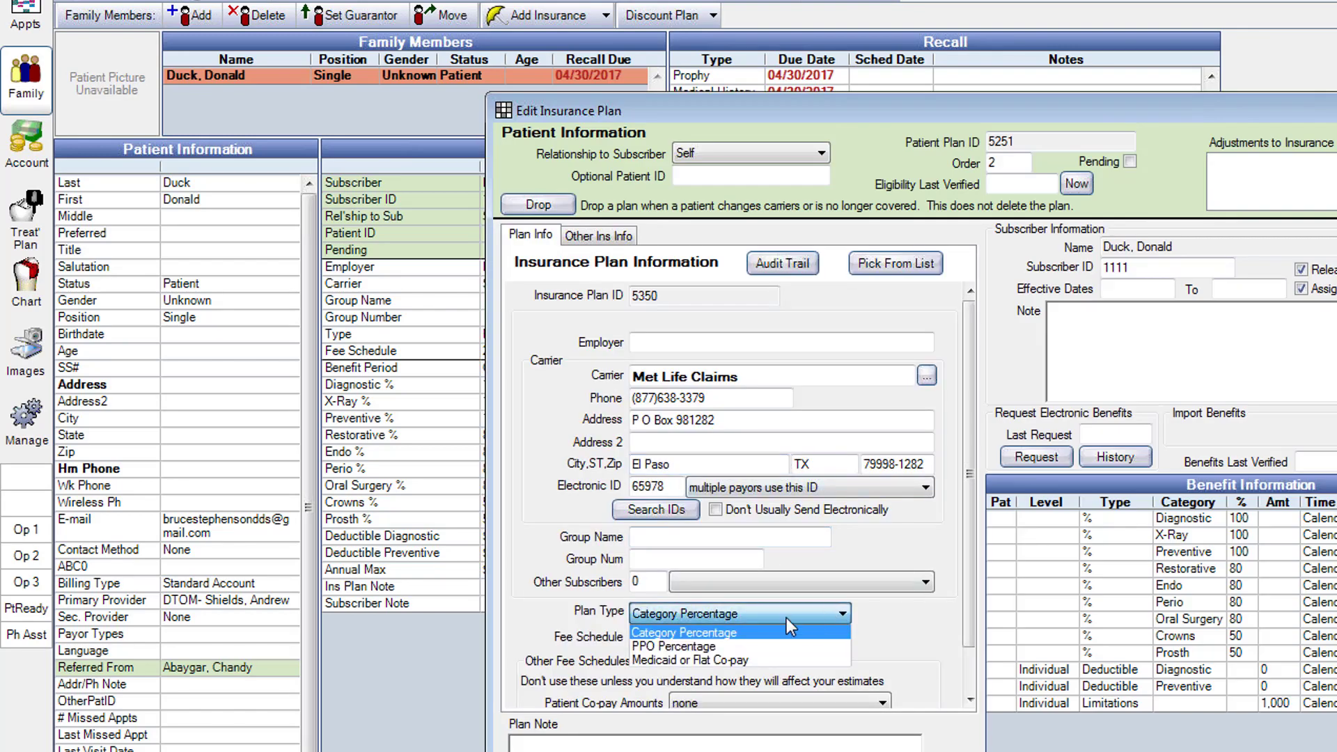
click(735, 648)
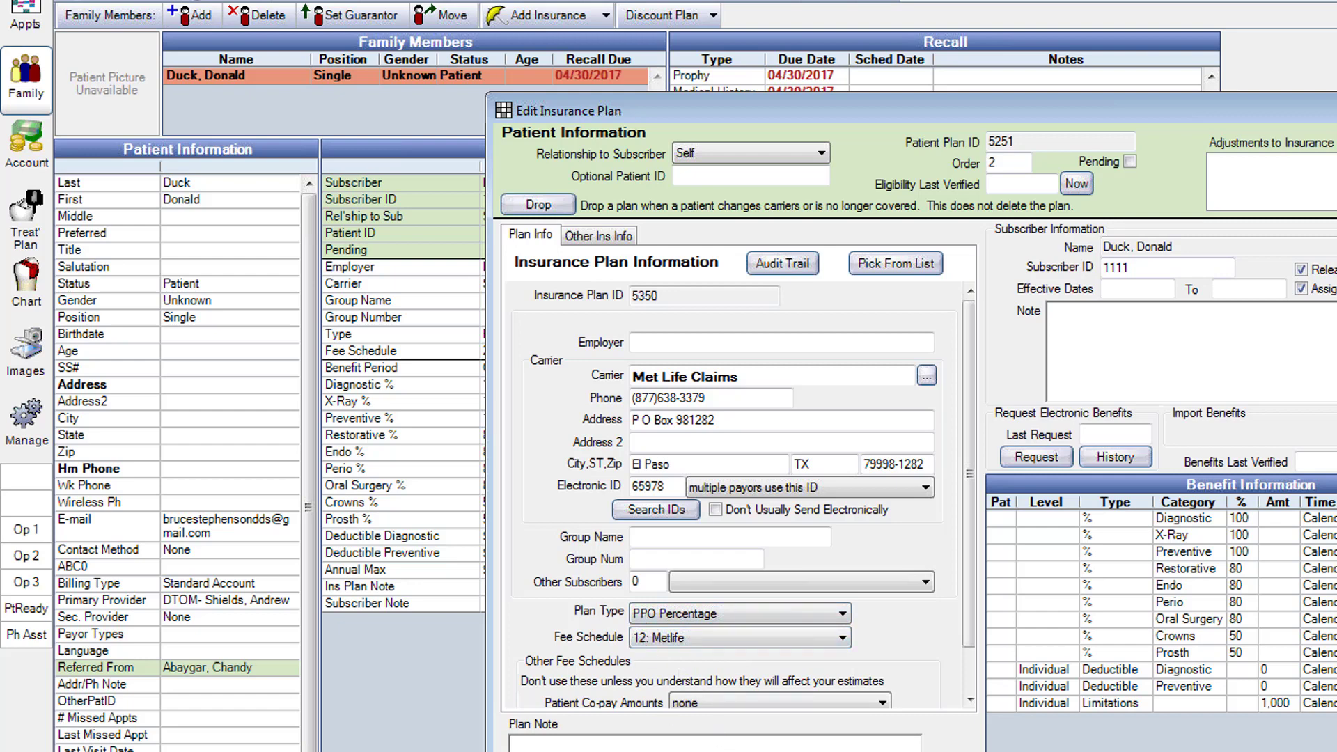
key(Return)
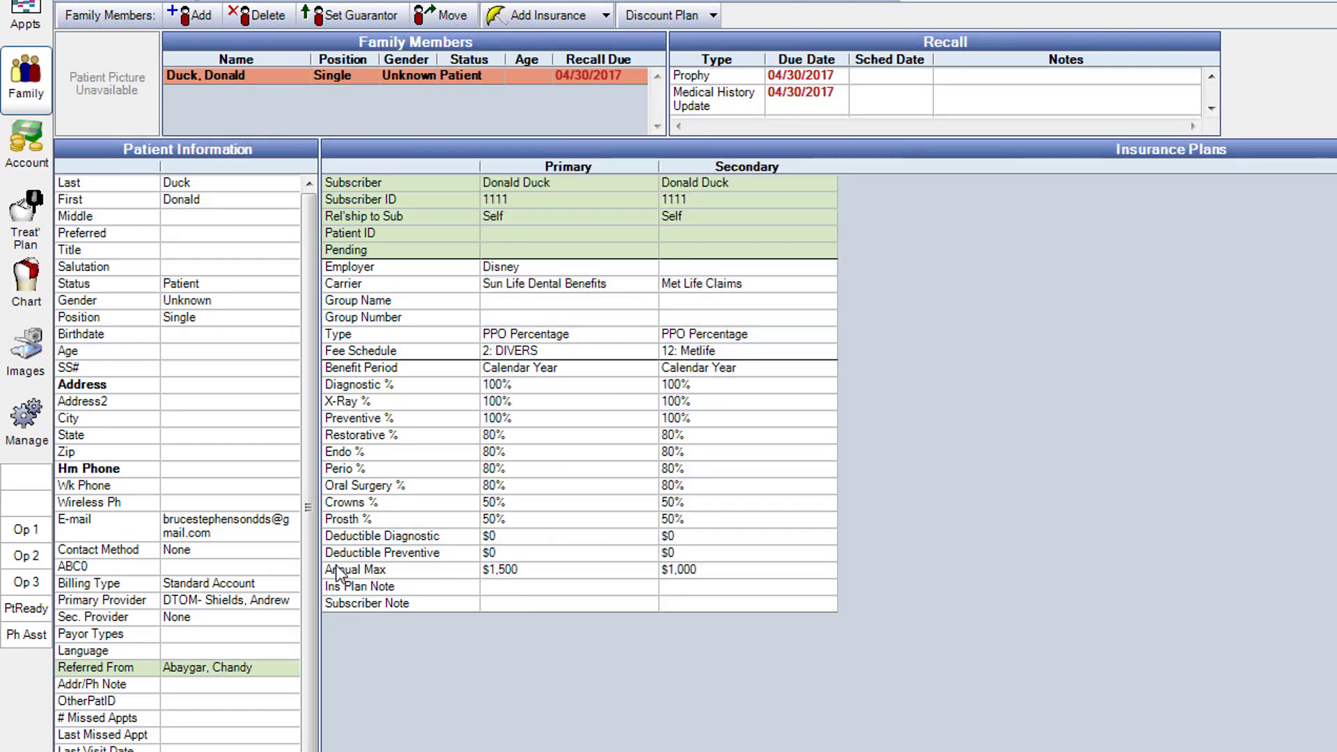
Review the provider and fee schedule settings in the patient's information
double_click(190, 420)
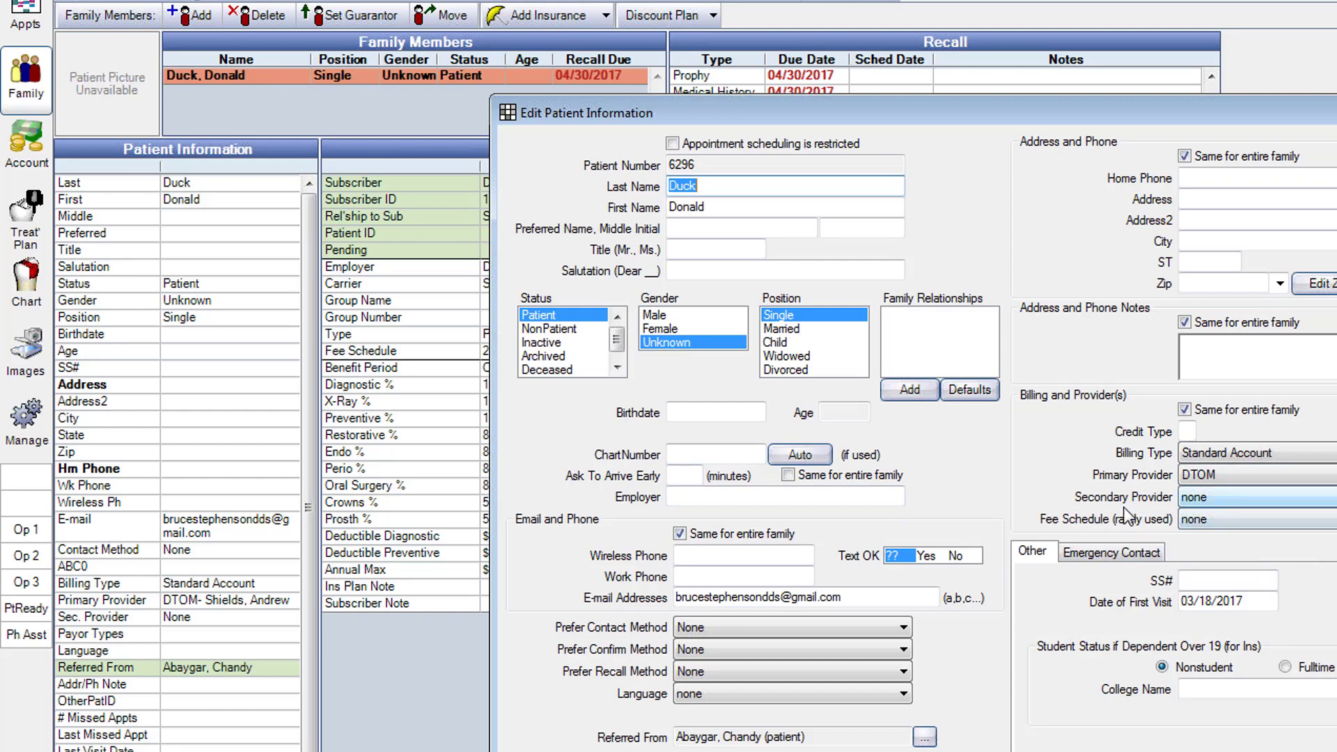
key(Return)
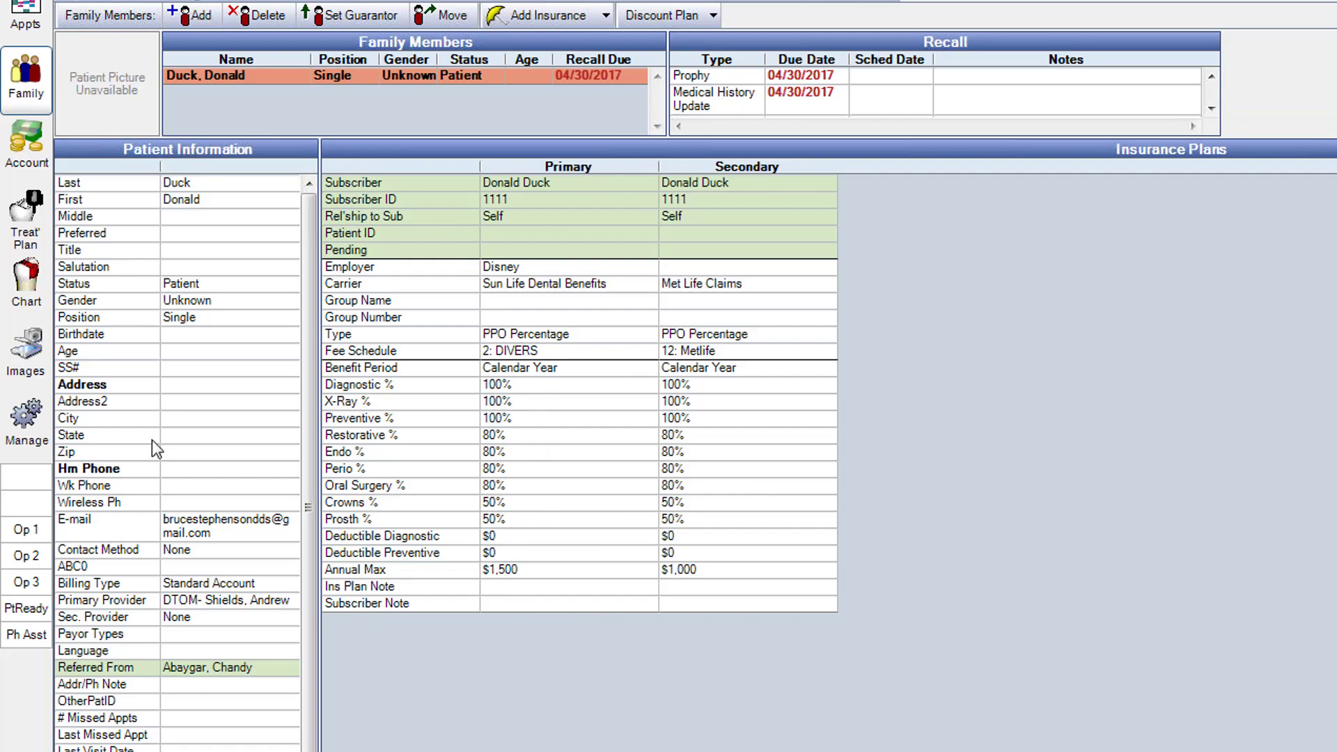
Update the fees of the procedures in the patient's active treatment plan
click(35, 224)
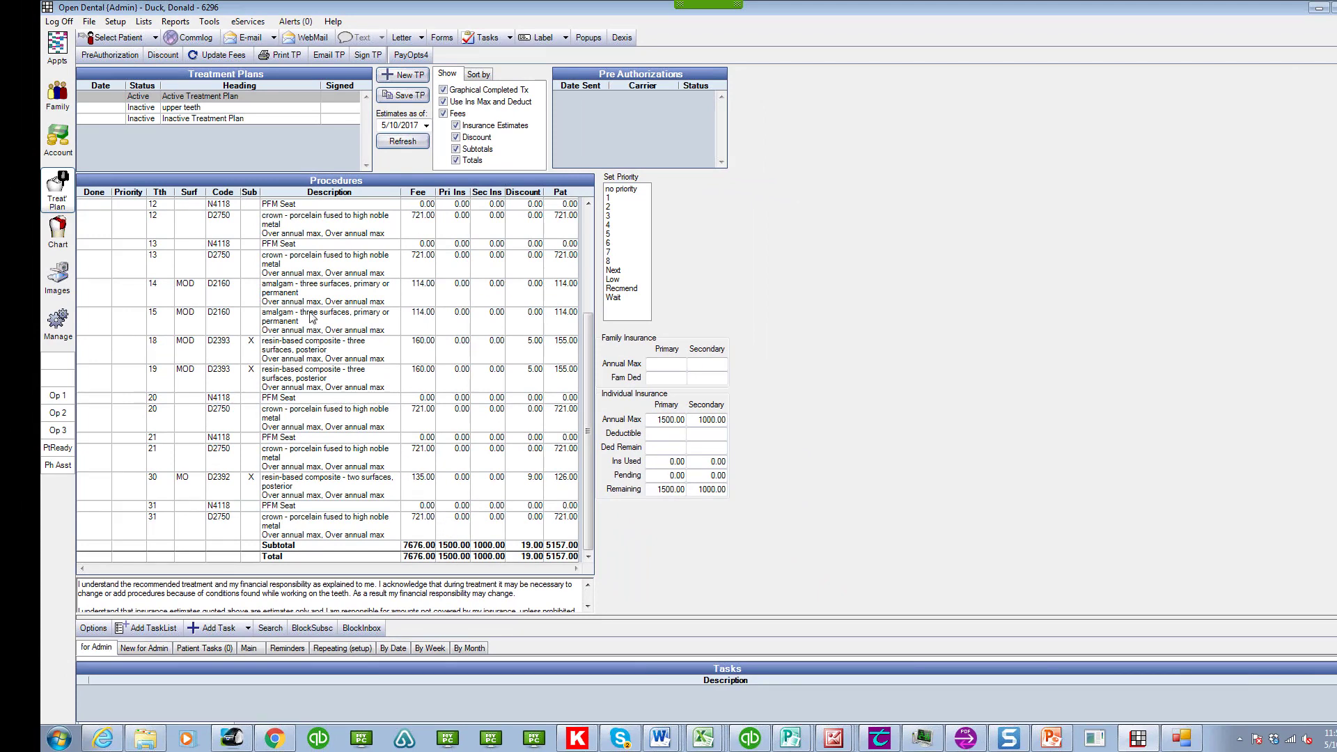
click(223, 58)
click(771, 418)
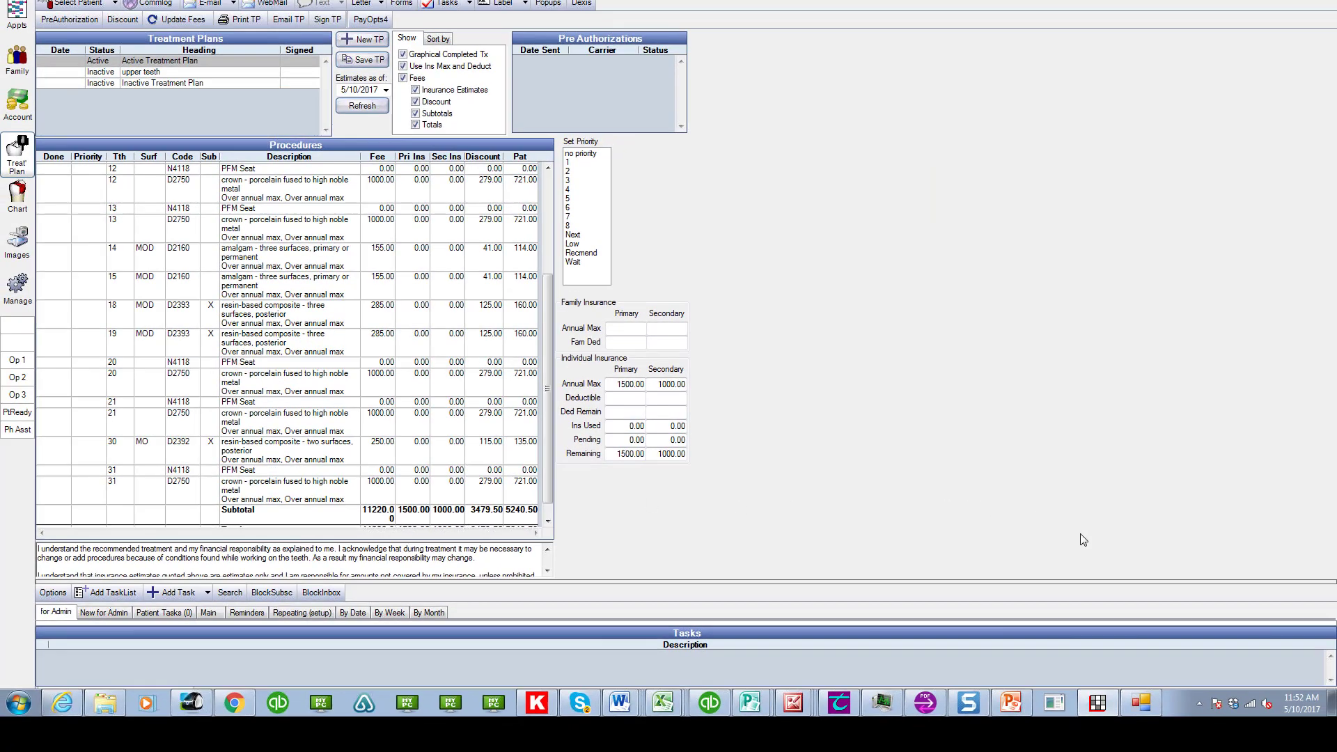
In TDC Payment Options, set the total treatment to 11220 and the PPO or in-house discount to 3479.50
click(1142, 705)
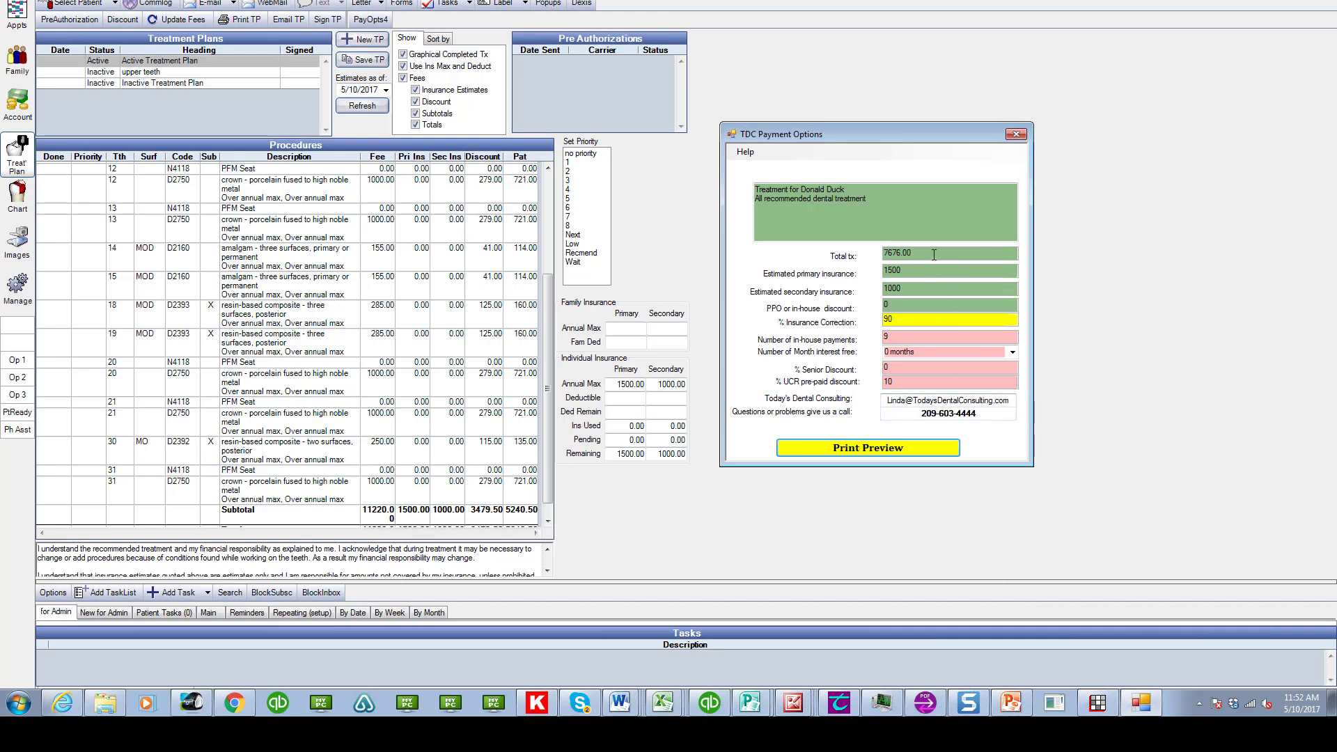
drag(933, 255, 866, 250)
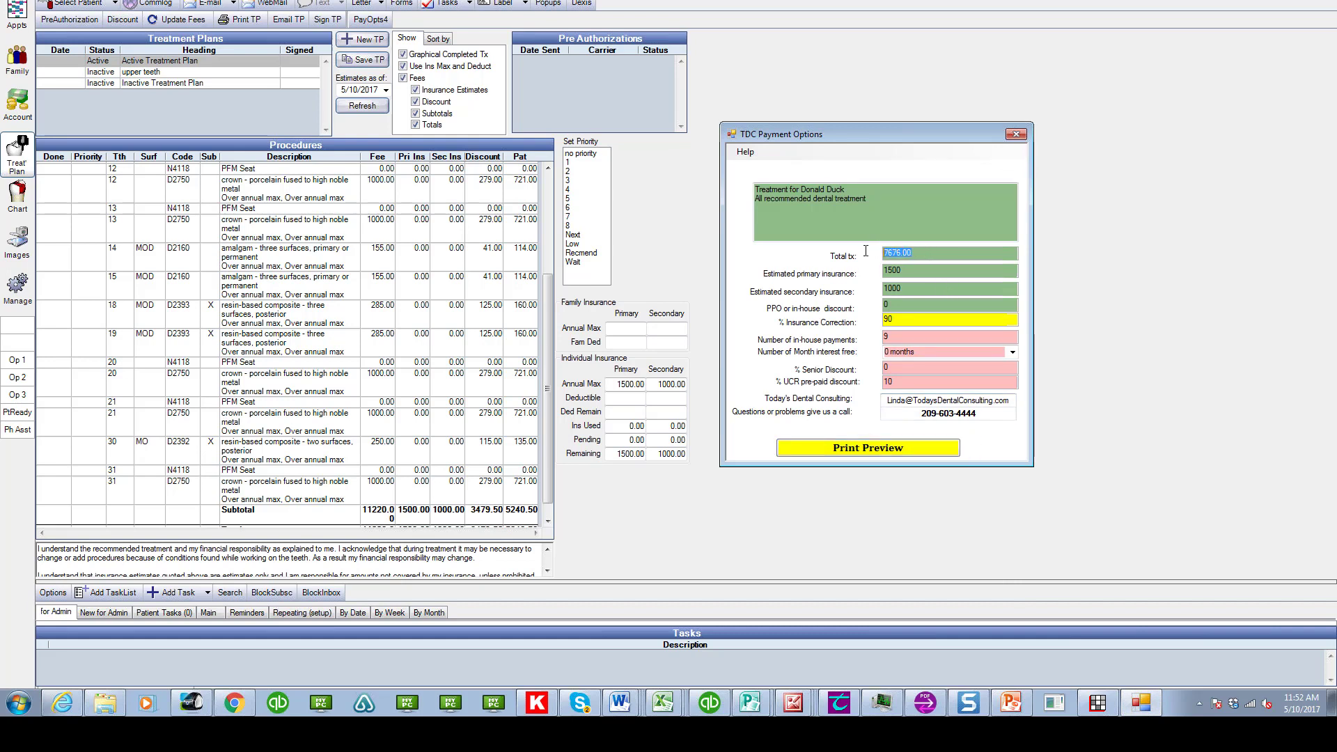
text(11220)
click(898, 304)
text(34)
text(79)
Set 18 interest-free months, 5 in-house payments and a 100 percent insurance correction, and preview the payment options sheet
click(1013, 353)
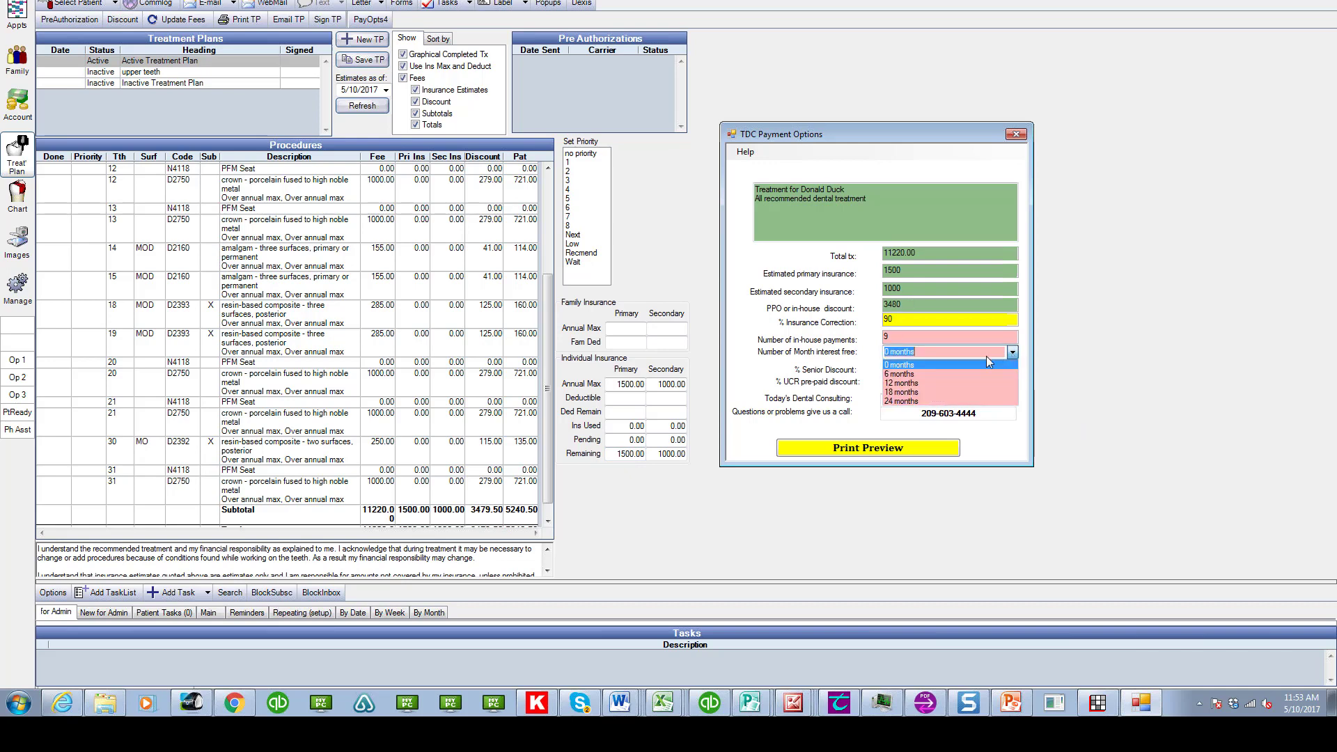
click(922, 392)
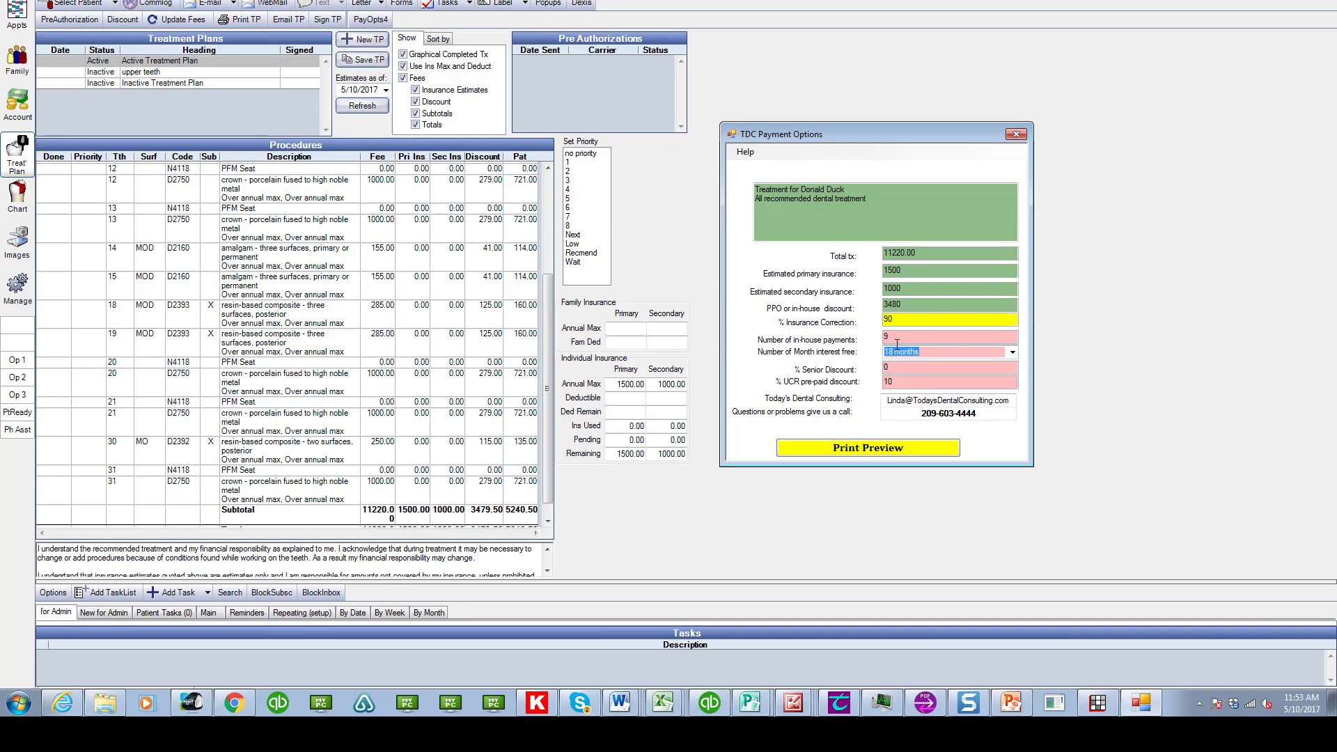
drag(893, 337, 880, 337)
text(5)
drag(894, 319, 882, 318)
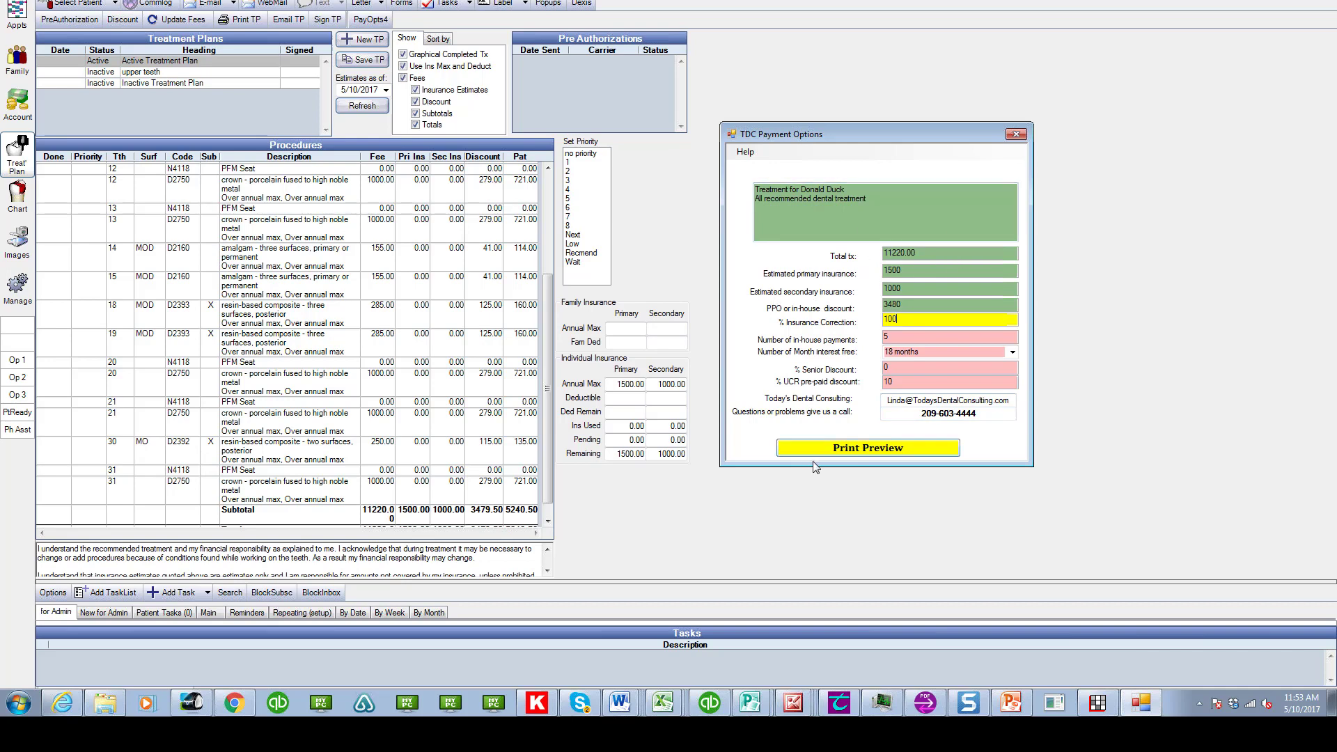
click(862, 449)
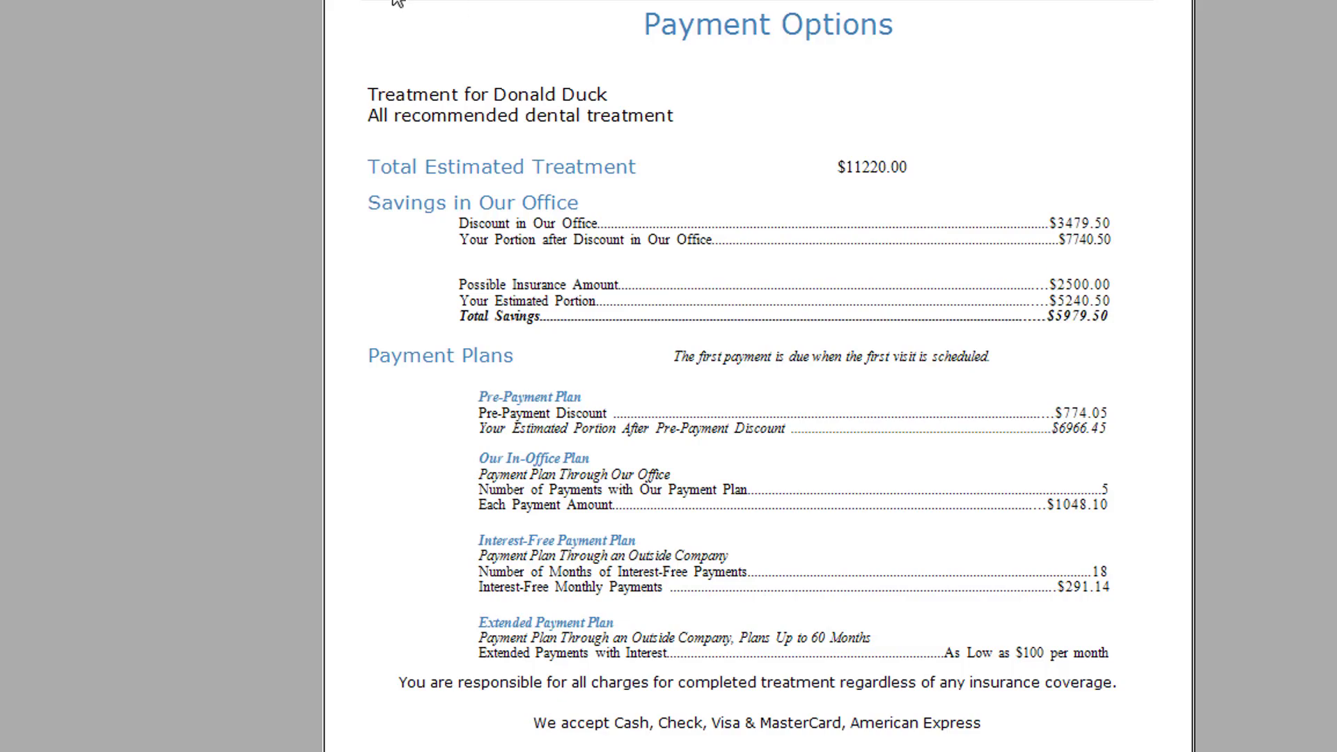
key(Escape)
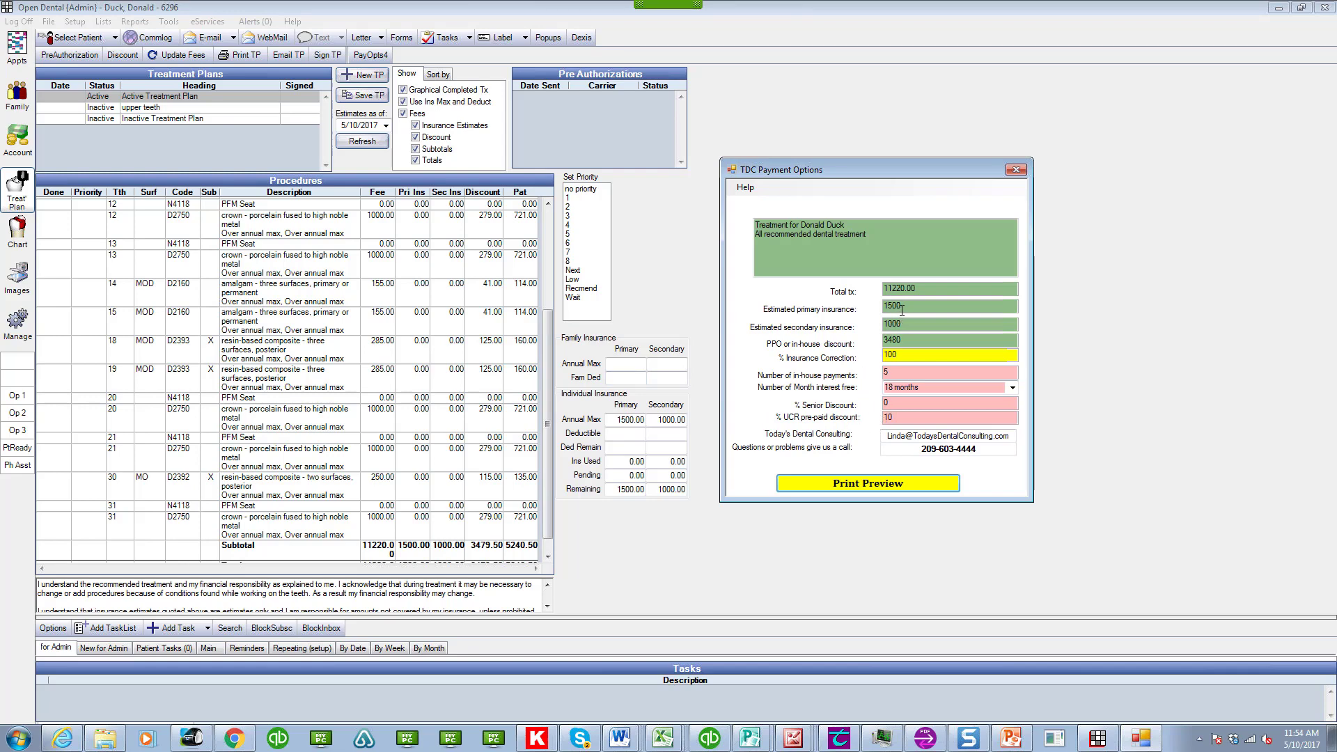
Set the estimated primary insurance, estimated secondary insurance and PPO or in-house discount to 0
drag(908, 305, 876, 326)
text(00)
drag(801, 418, 704, 414)
text(0)
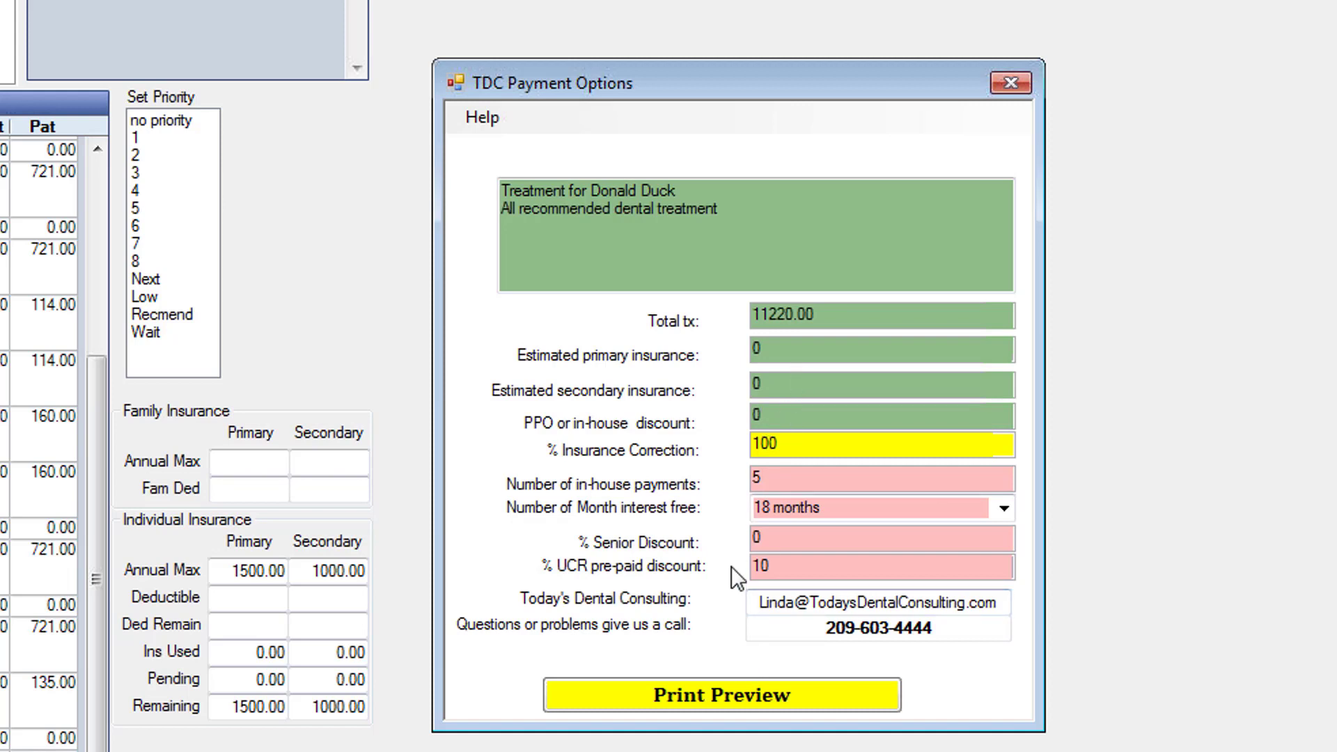
Preview the payment options sheet for treatment without insurance or a PPO or in-house discount, and close the preview
click(724, 688)
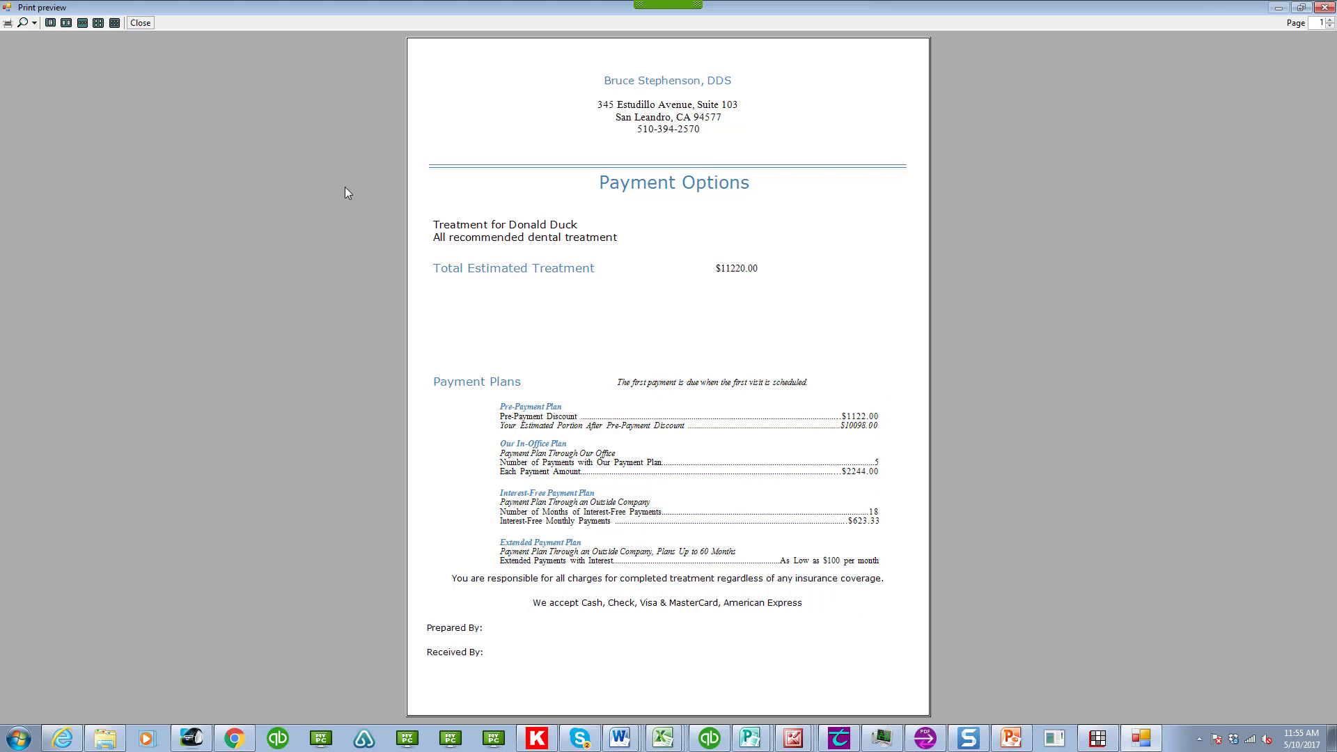
click(138, 23)
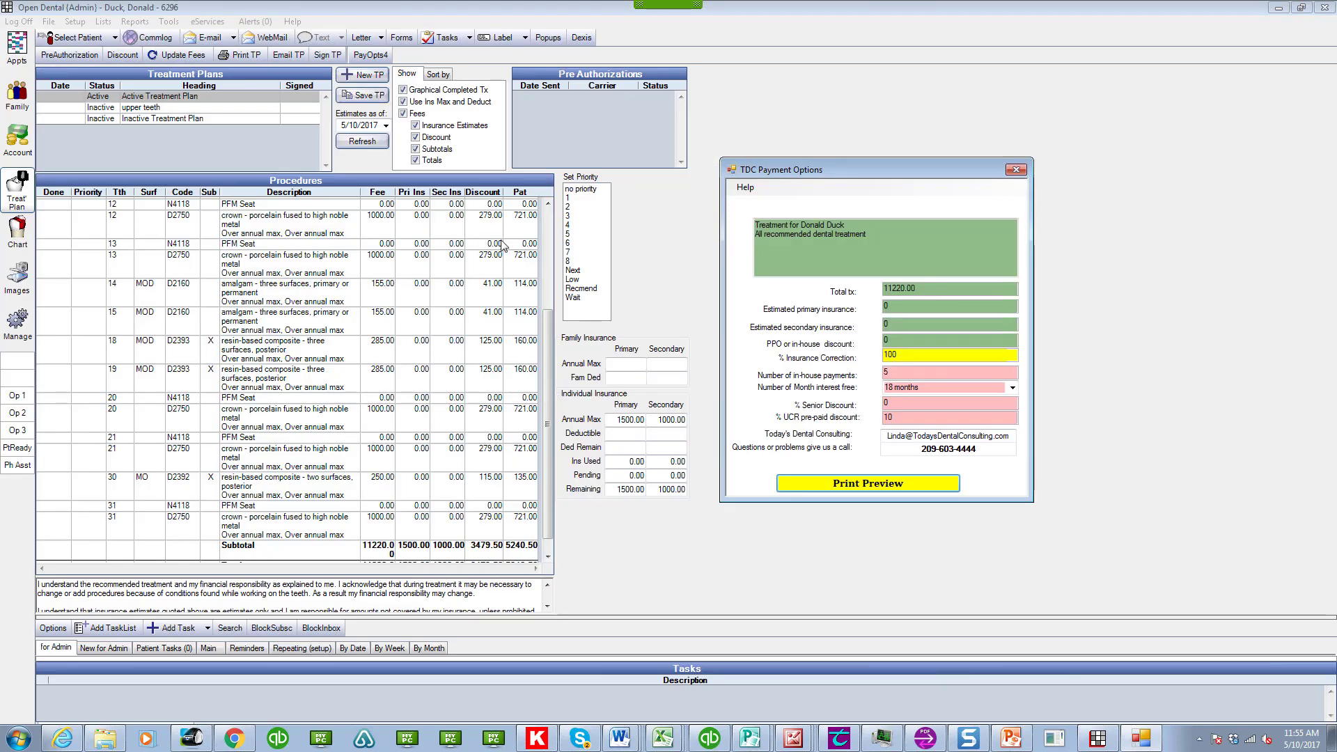
Set the senior discount to 10 percent, preview the payment options sheet, and close the preview
double_click(892, 401)
text(10)
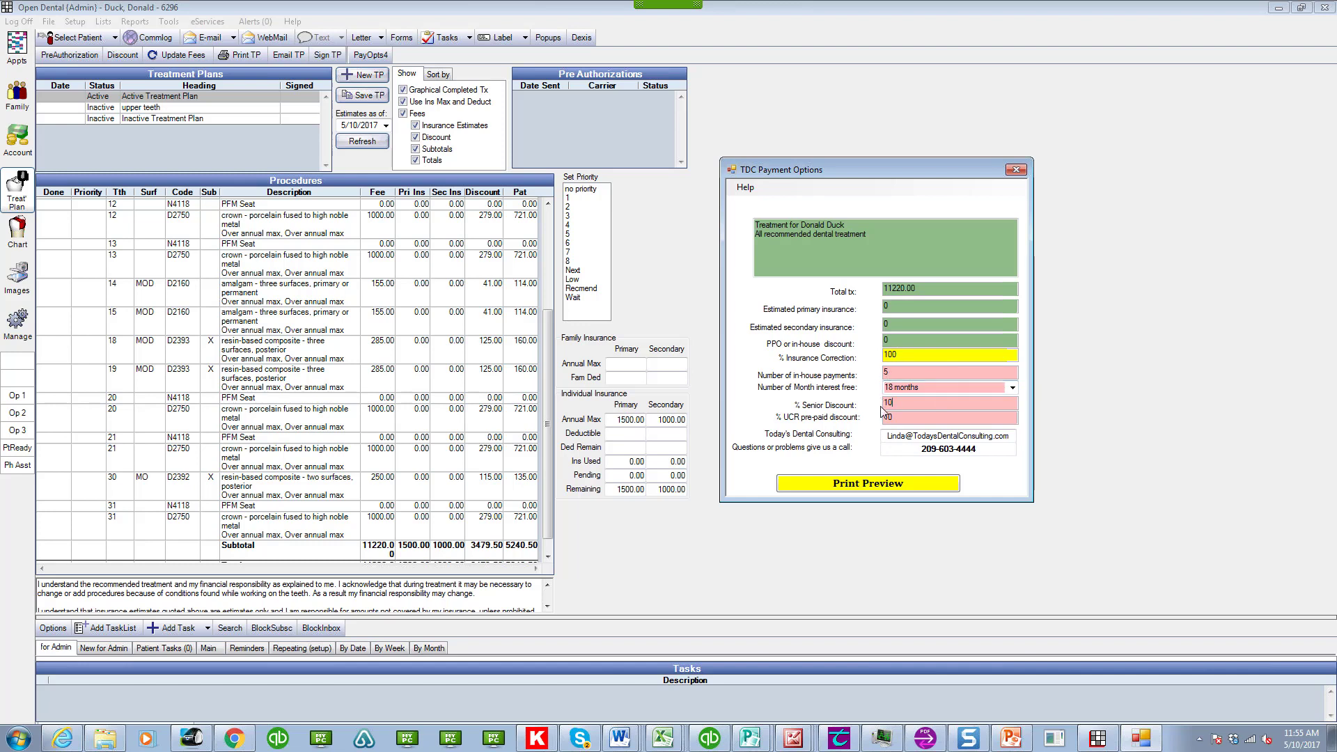
click(869, 487)
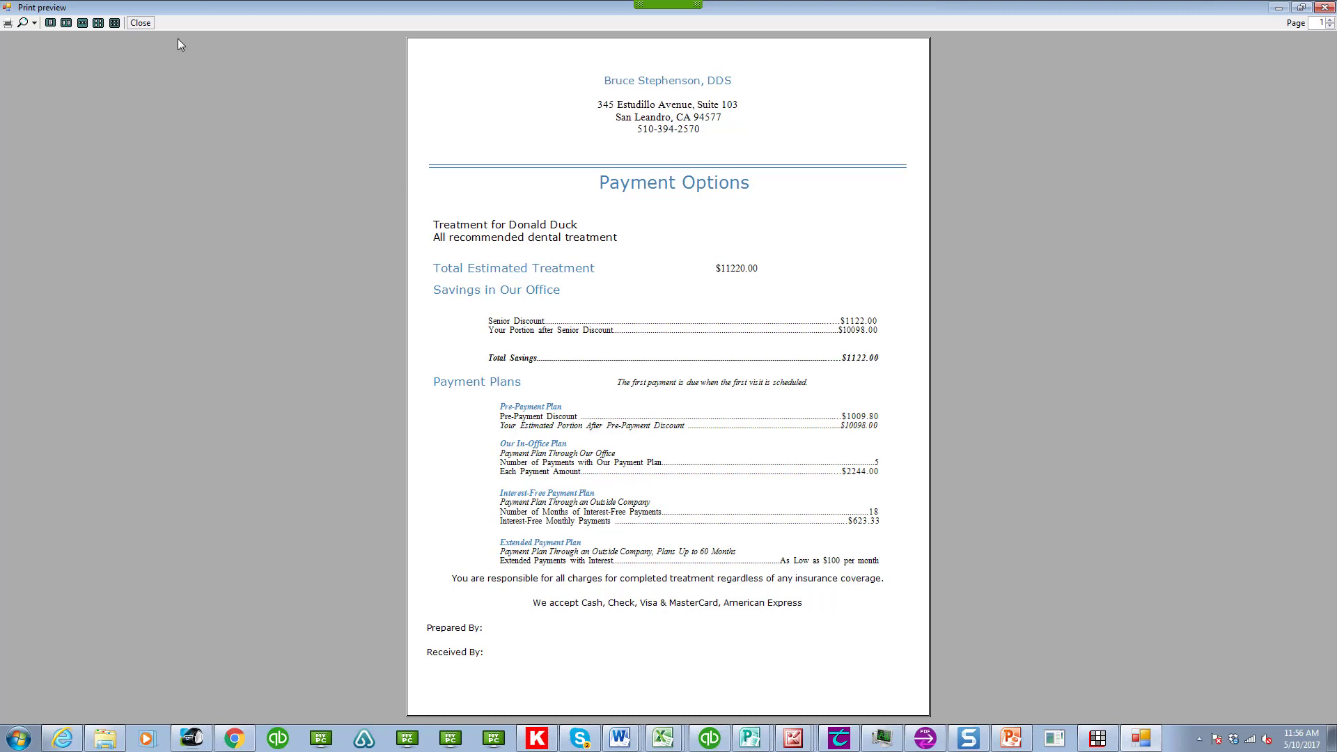
click(140, 23)
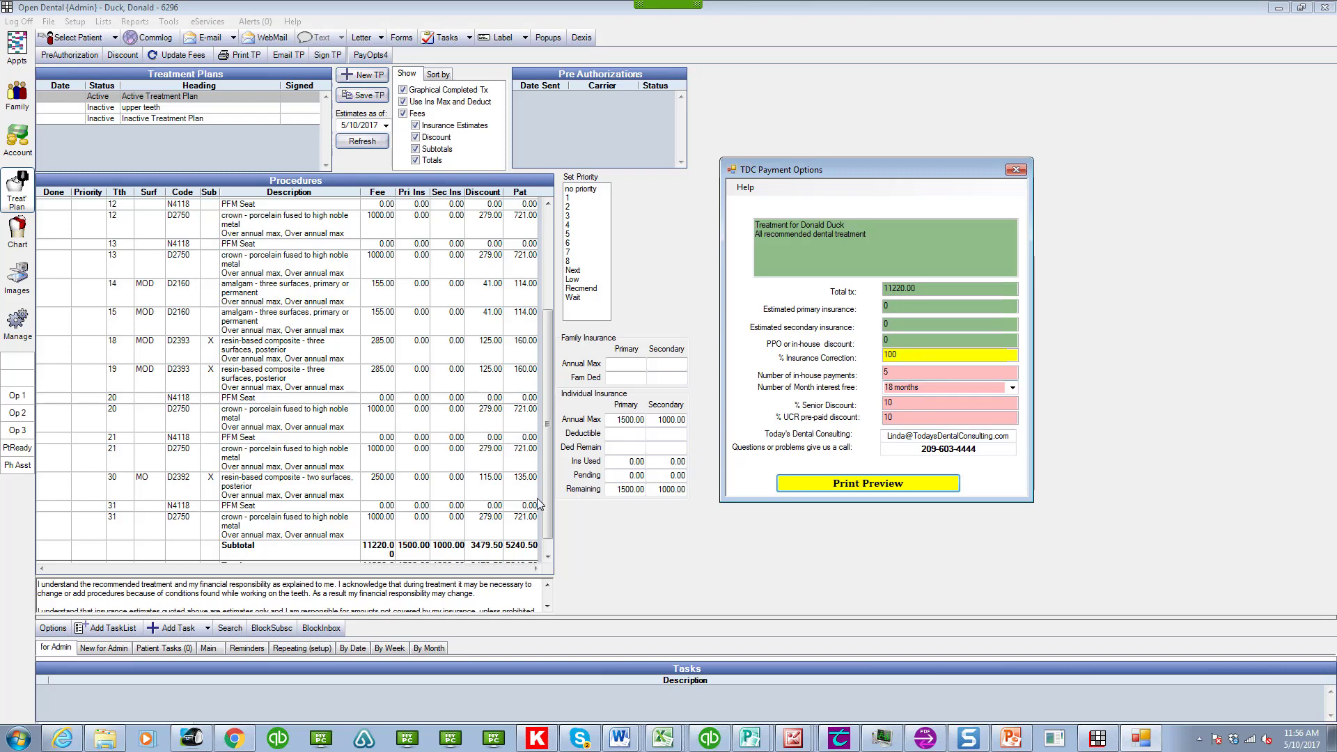
Check the subtotal and total rows of the treatment plan's procedures, and return to the TDC Payment Options window
drag(546, 504, 548, 521)
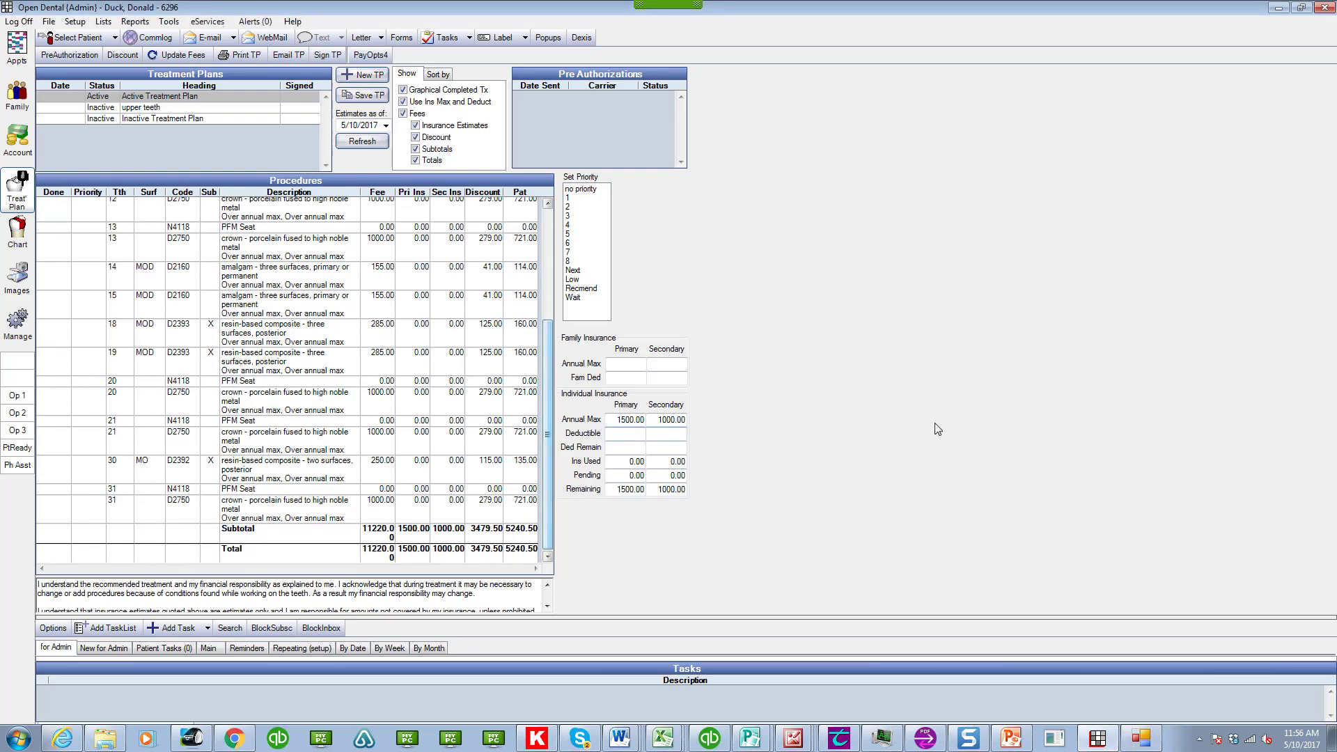
click(1141, 737)
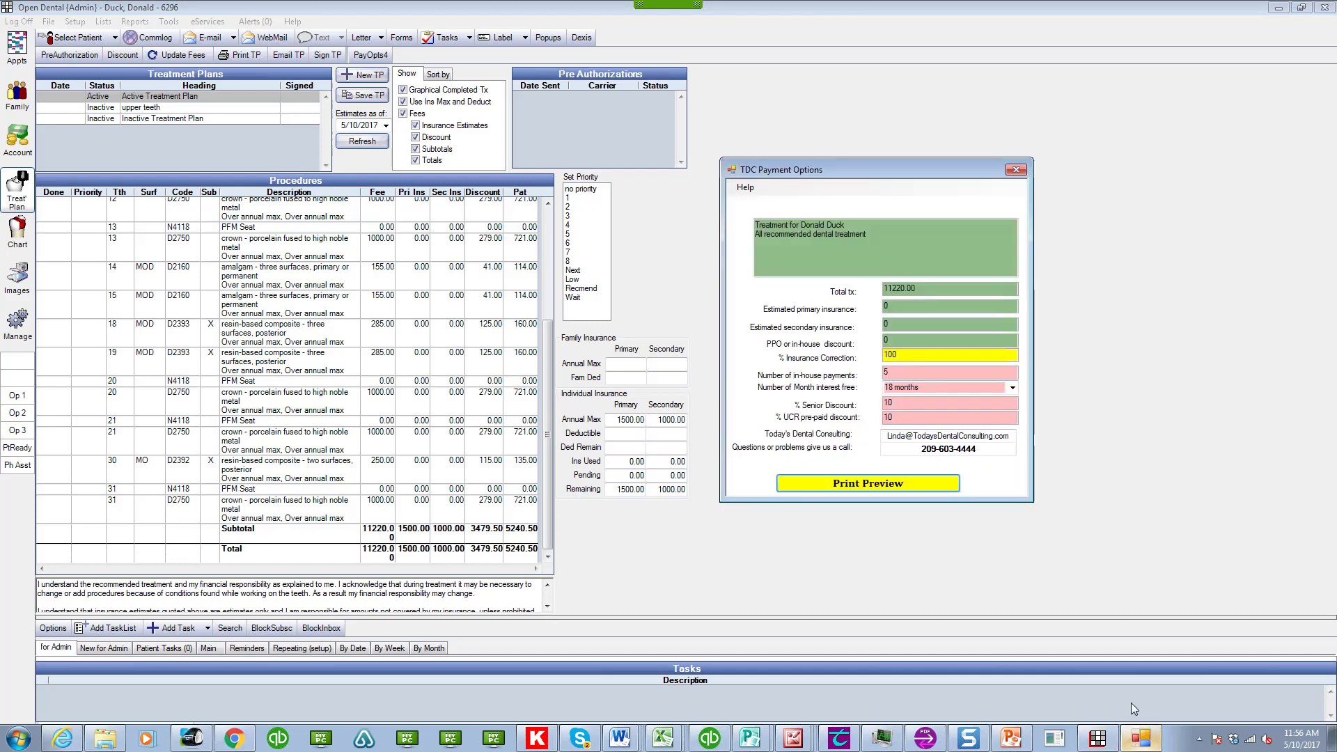